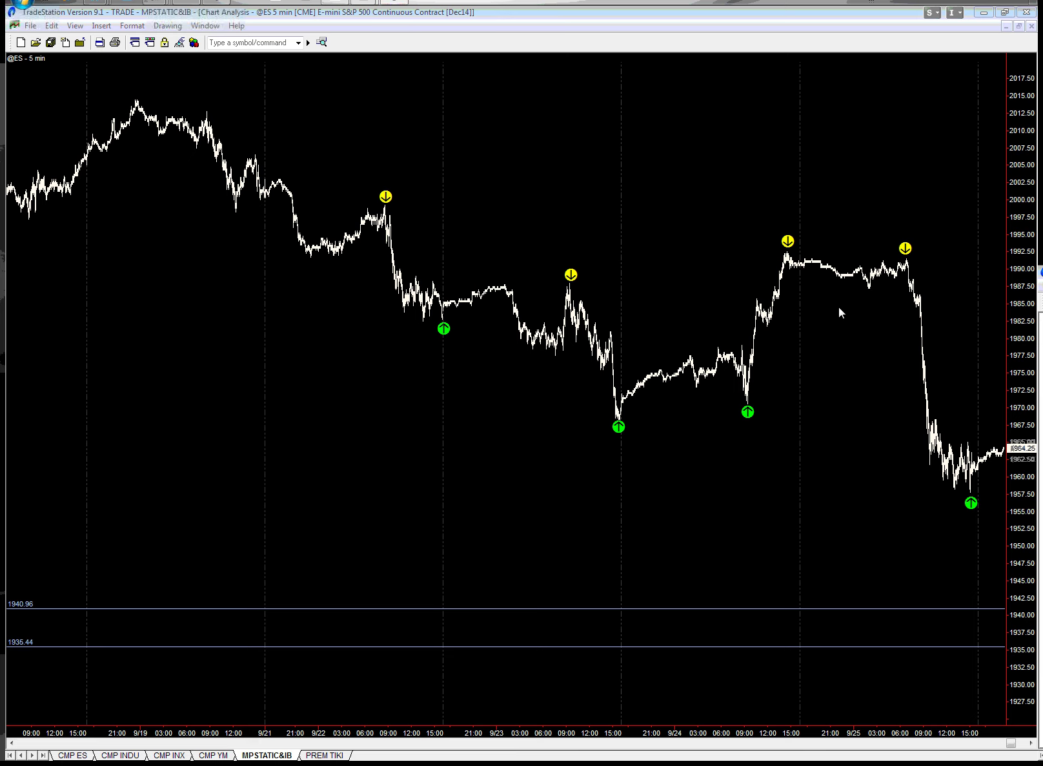
# - Minimize the chart window to view the desktop, then restore the chart
pyautogui.click(1040, 3)
pyautogui.click(1040, 3)
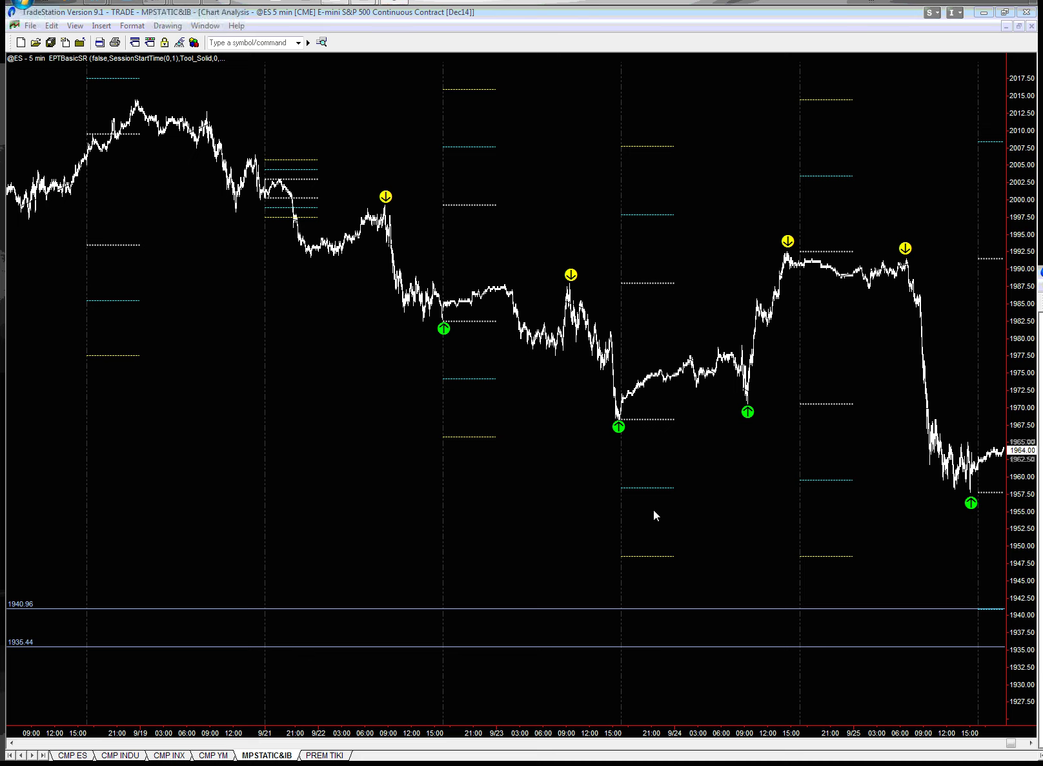
# - Raise the 1940.96 line to 1958.31 and the 1935.44 line to 1959.59
pyautogui.moveTo(659, 608); pyautogui.dragTo(690, 481)
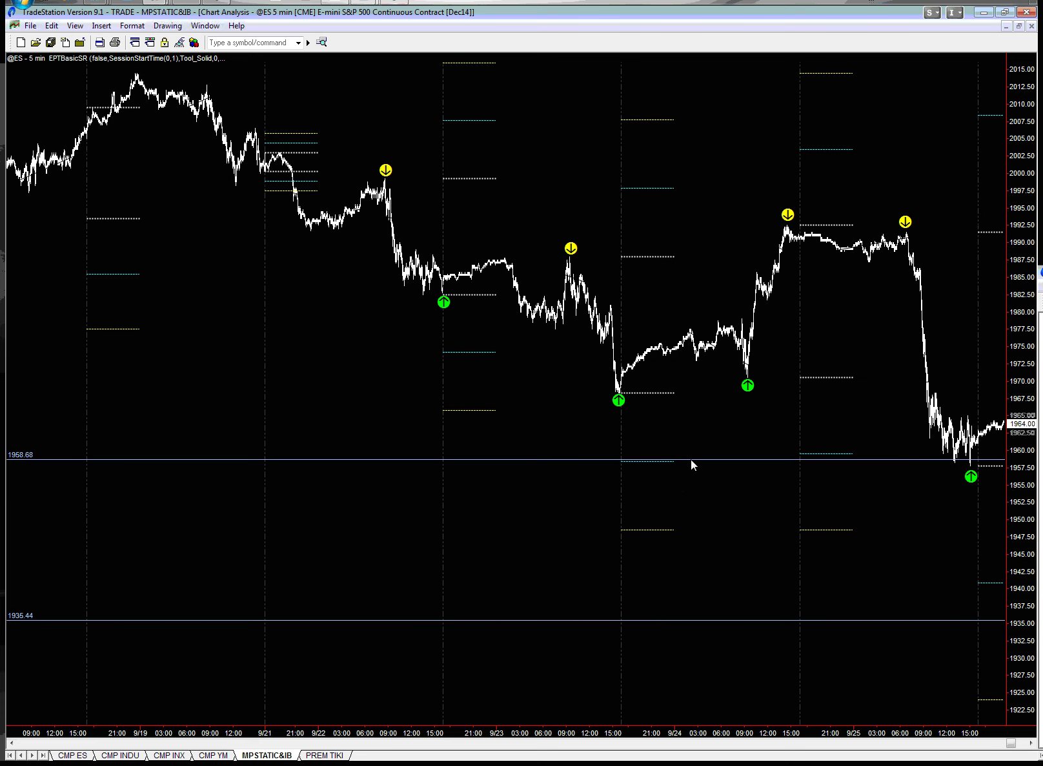
pyautogui.moveTo(691, 458); pyautogui.dragTo(692, 461)
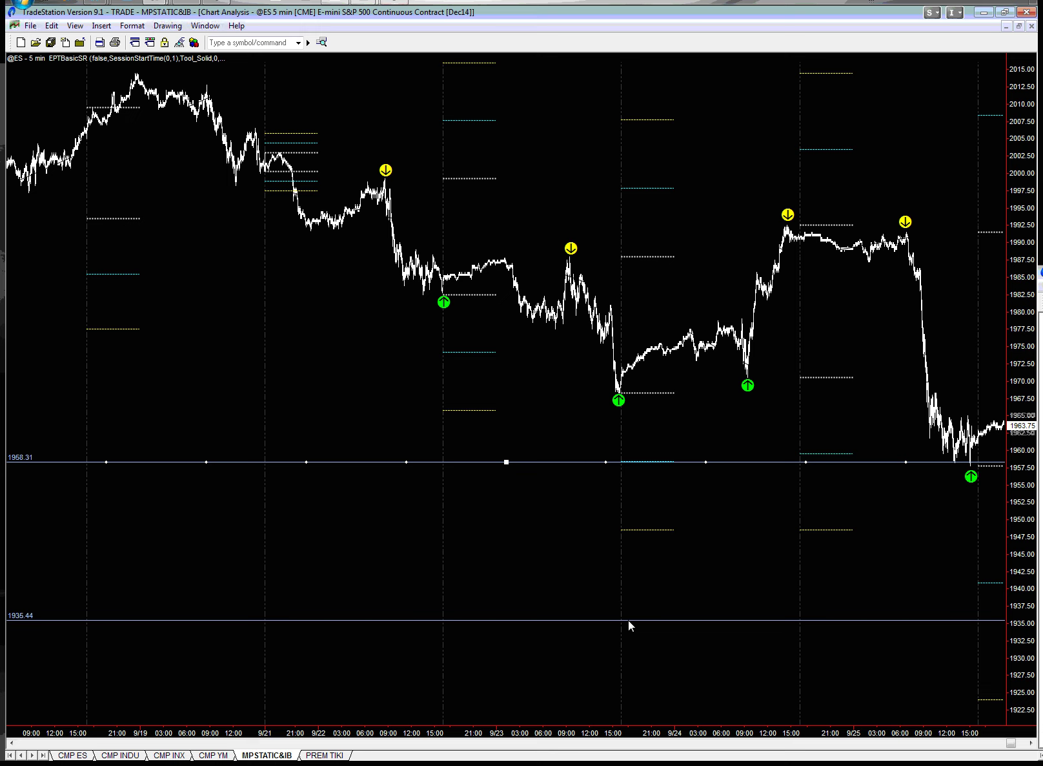
pyautogui.moveTo(639, 621)
pyautogui.mouseDown()
pyautogui.moveTo(626, 439)
pyautogui.moveTo(630, 454)
pyautogui.mouseUp()
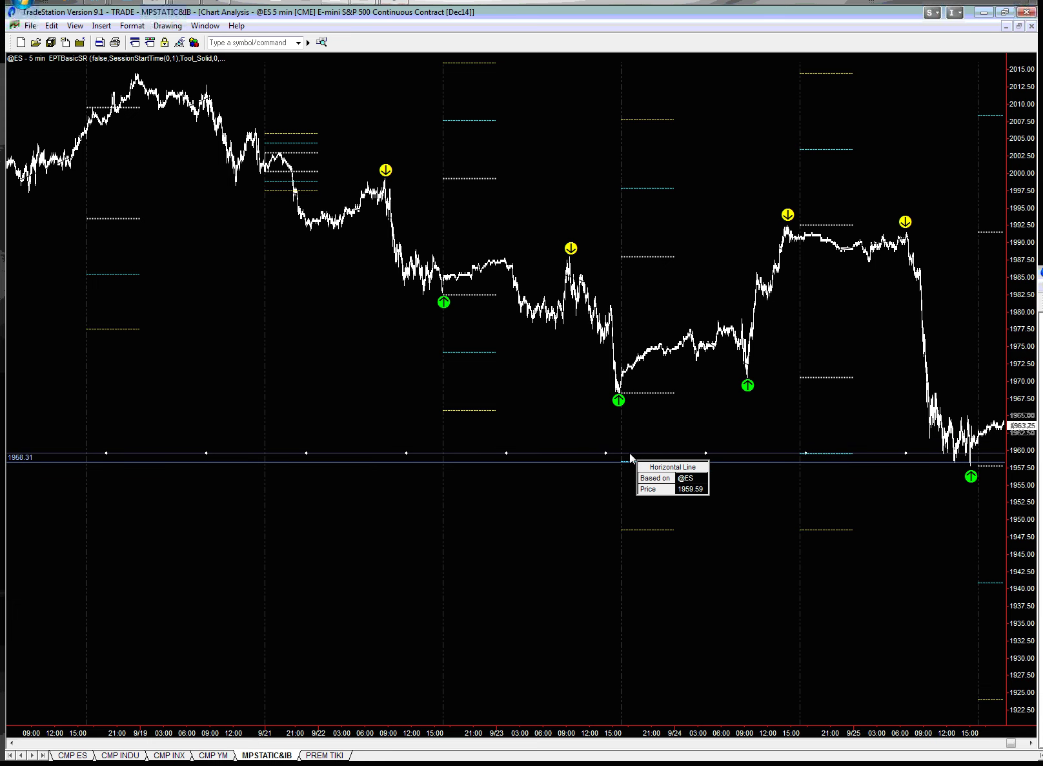
pyautogui.moveTo(629, 452); pyautogui.dragTo(629, 452)
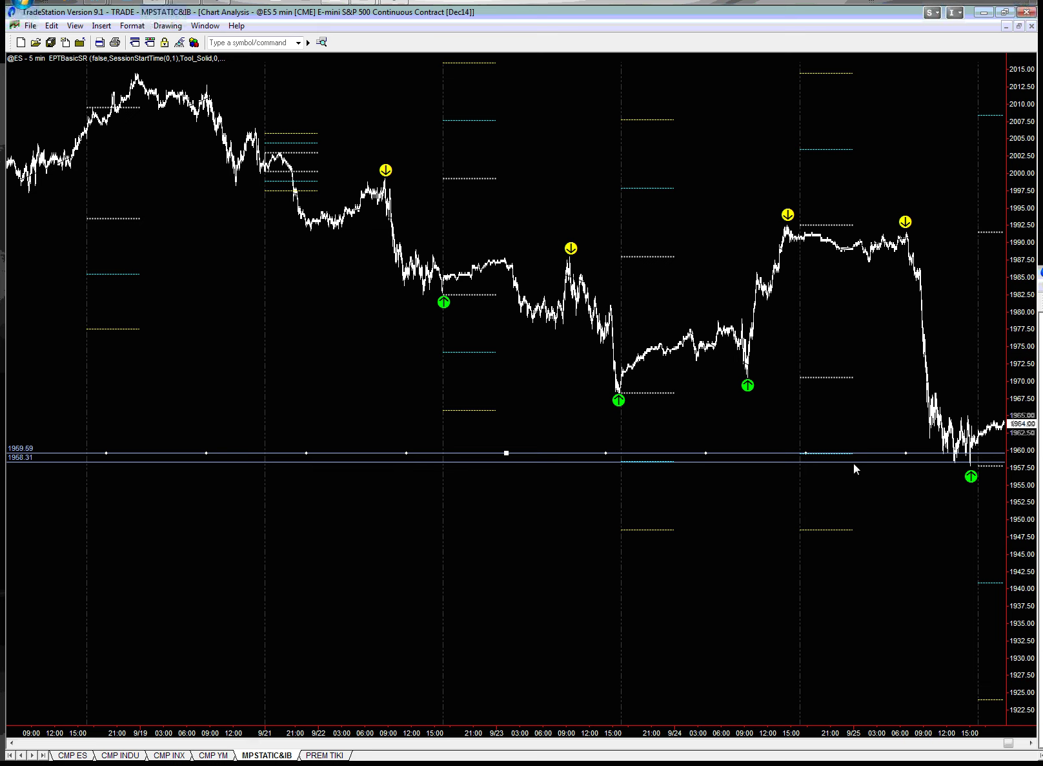
# - Lower the 1958.31 horizontal line to about 1940.87
pyautogui.moveTo(853, 463); pyautogui.dragTo(889, 583)
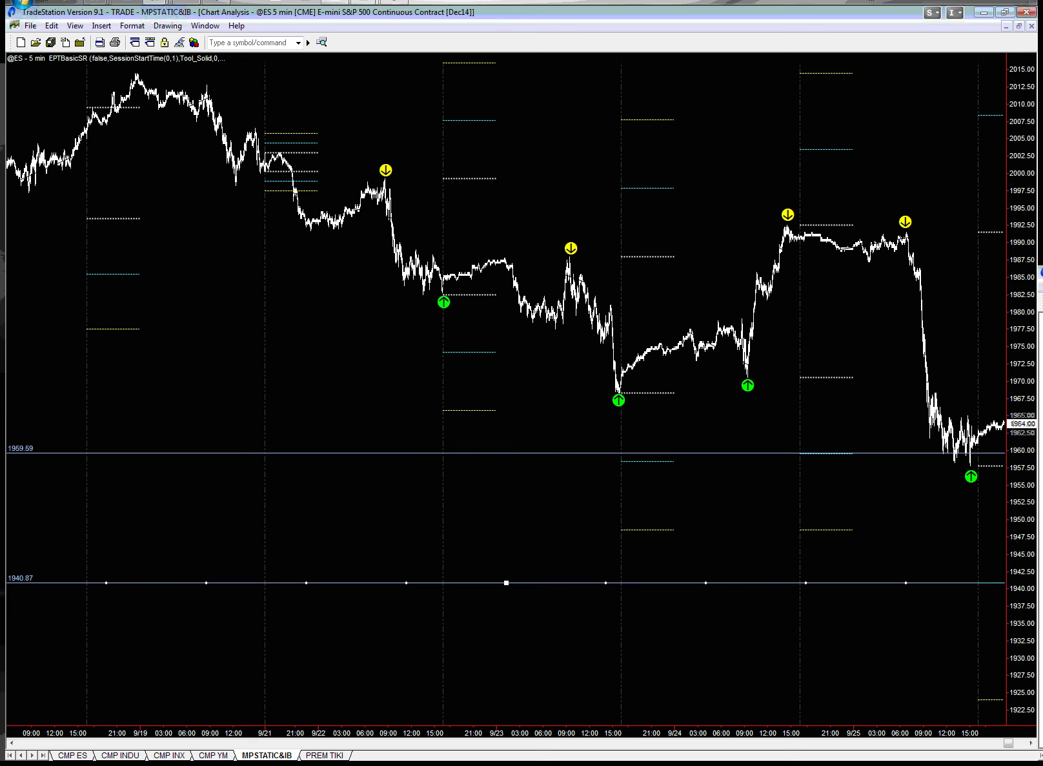
pyautogui.hotkey('ctrl', 'Tab')
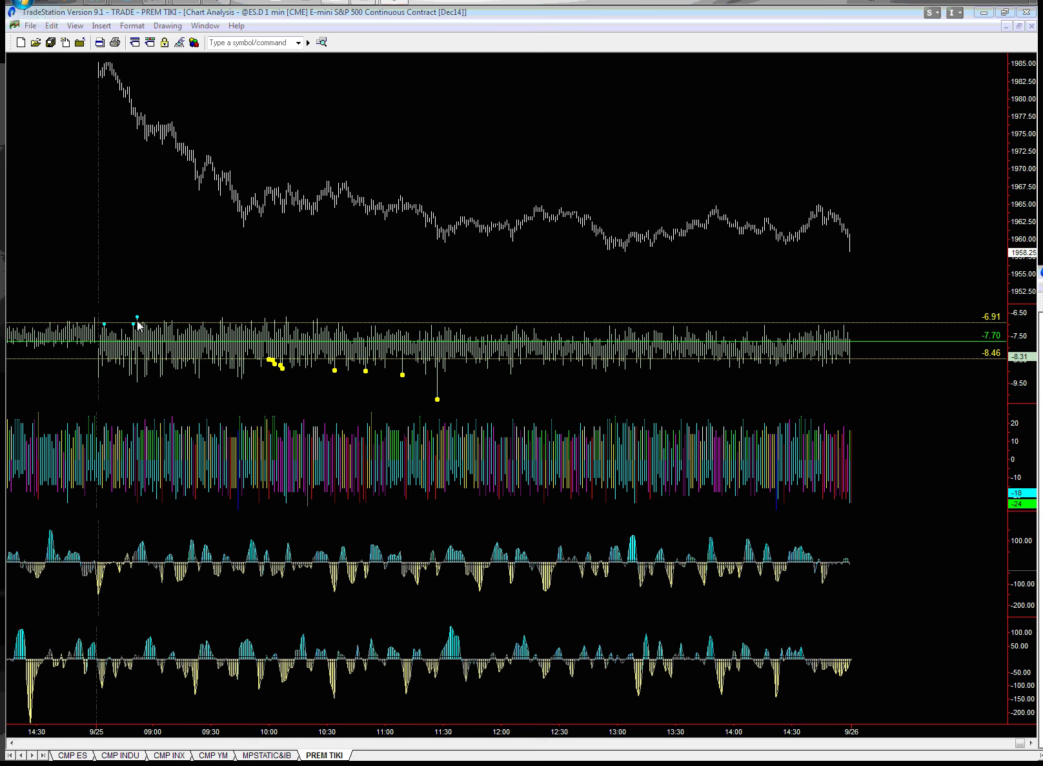
pyautogui.click(141, 273)
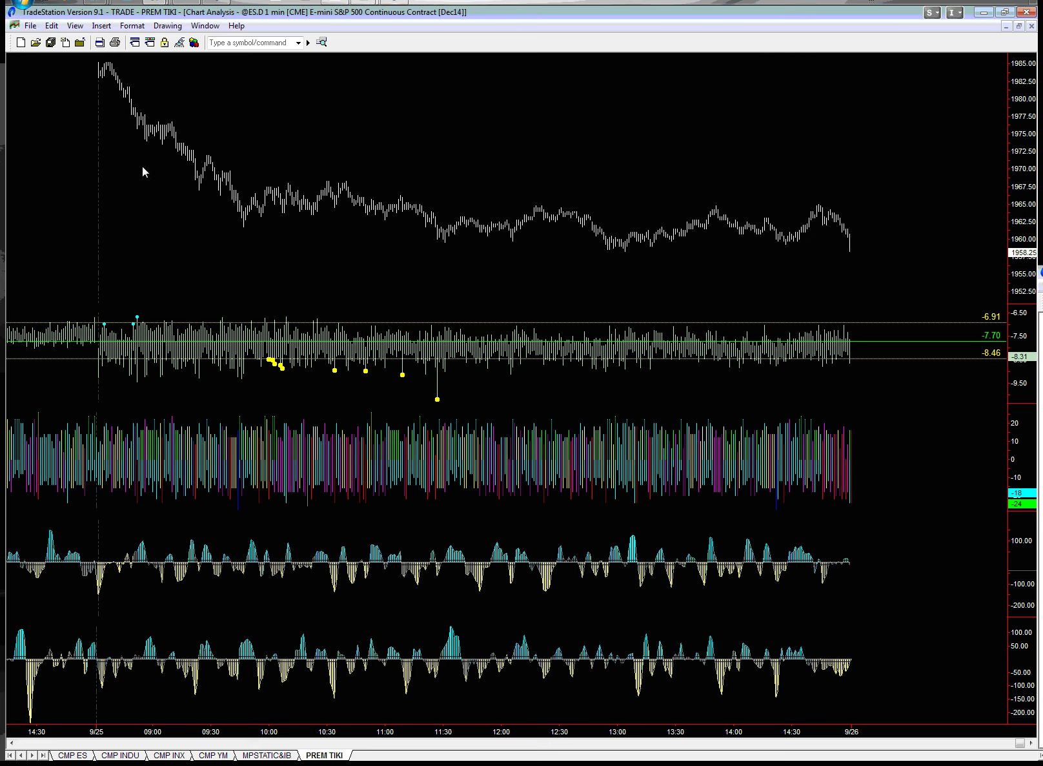
pyautogui.click(137, 142)
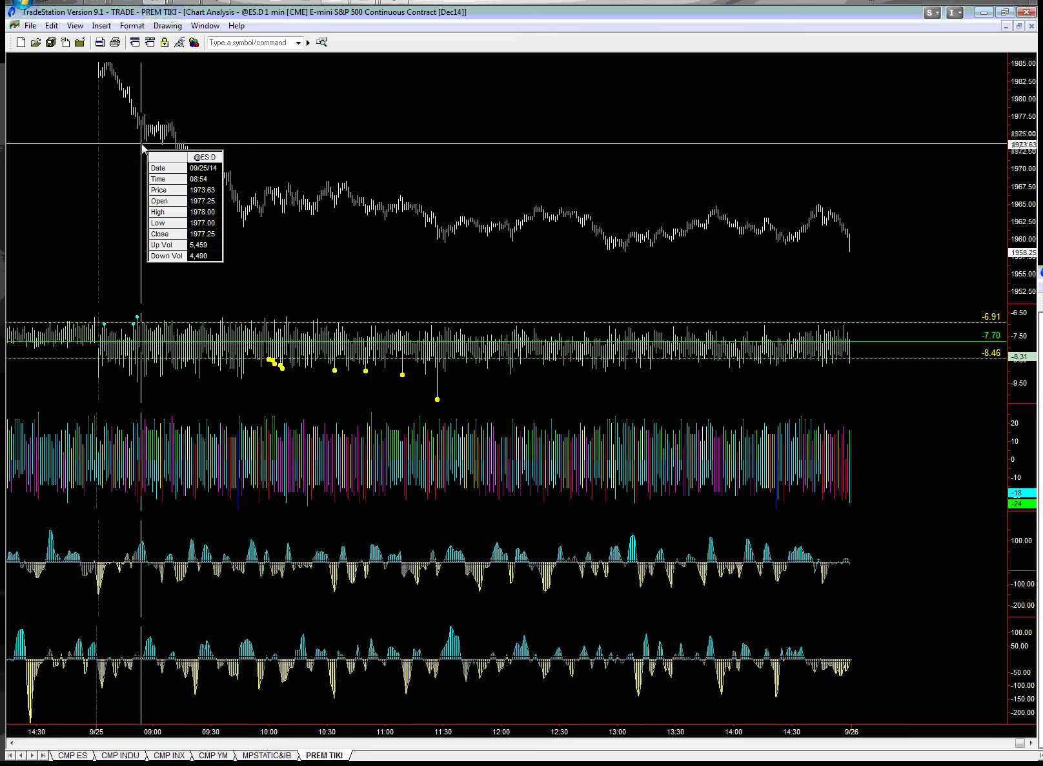
pyautogui.moveTo(142, 147); pyautogui.dragTo(143, 150)
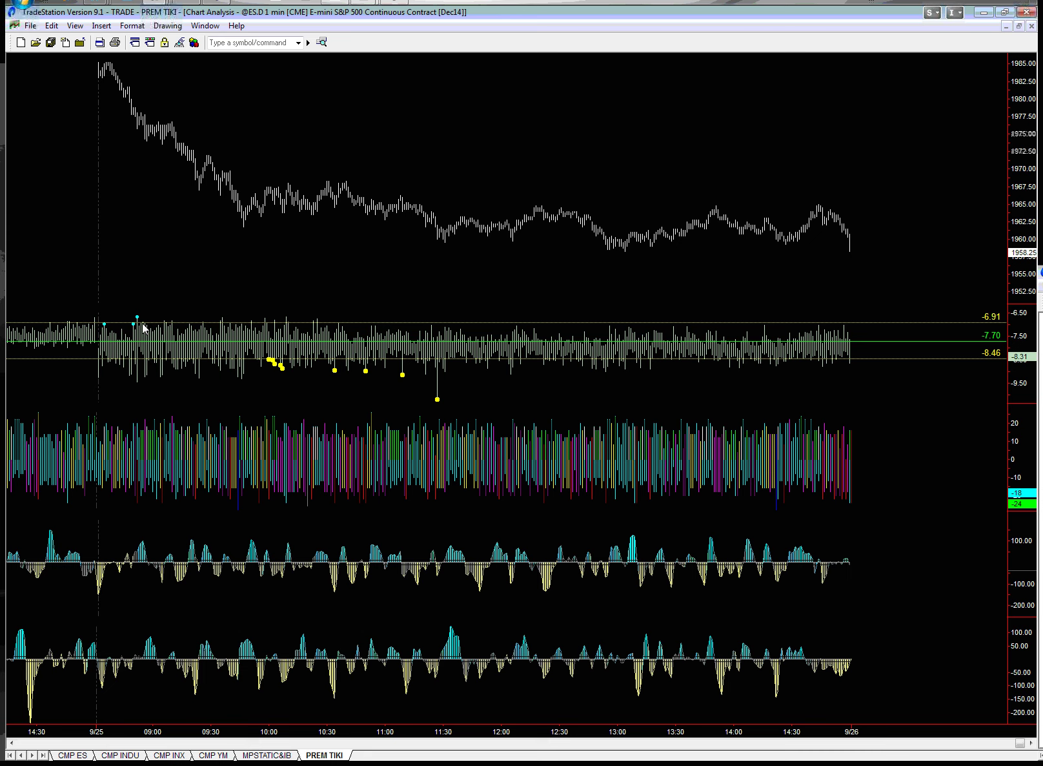
pyautogui.click(221, 286)
pyautogui.click(221, 287)
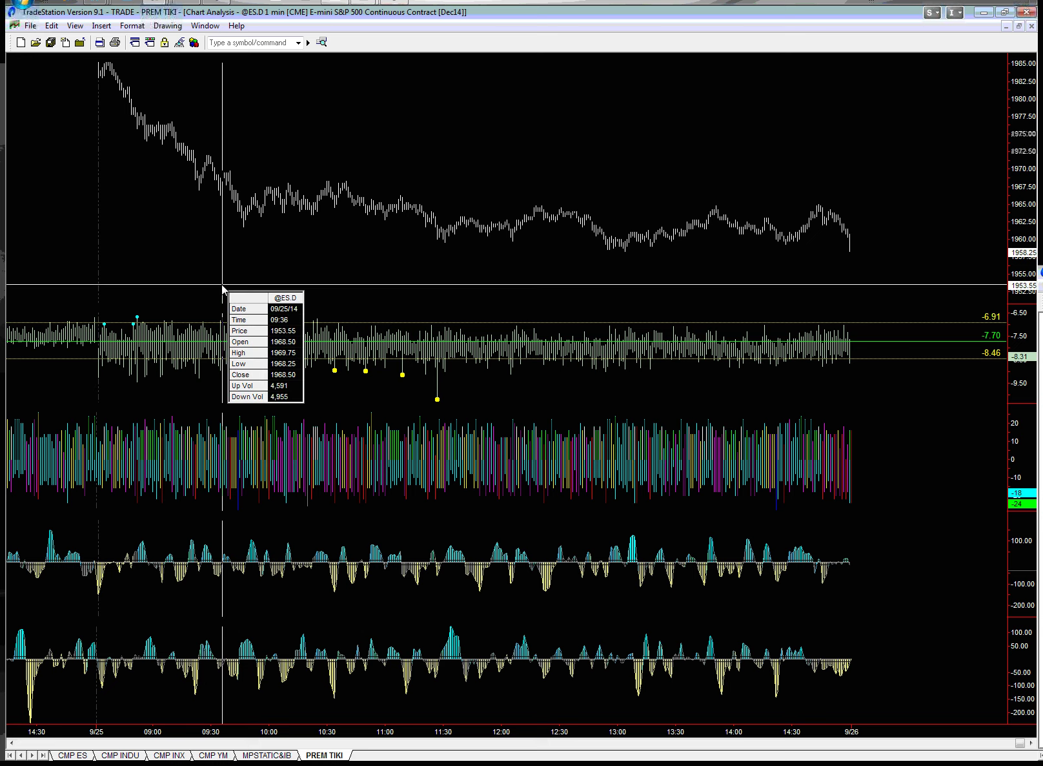
pyautogui.moveTo(221, 287); pyautogui.dragTo(231, 287)
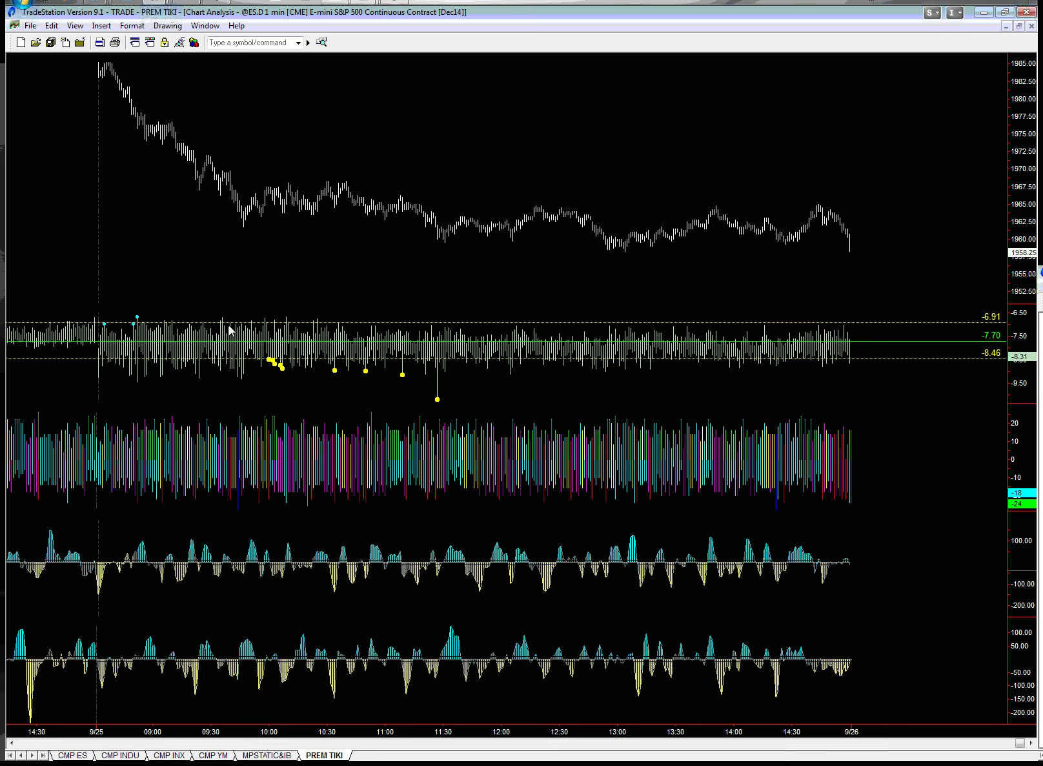
pyautogui.moveTo(319, 280)
pyautogui.mouseDown()
pyautogui.moveTo(318, 295)
pyautogui.moveTo(327, 293)
pyautogui.mouseUp()
pyautogui.click(243, 246)
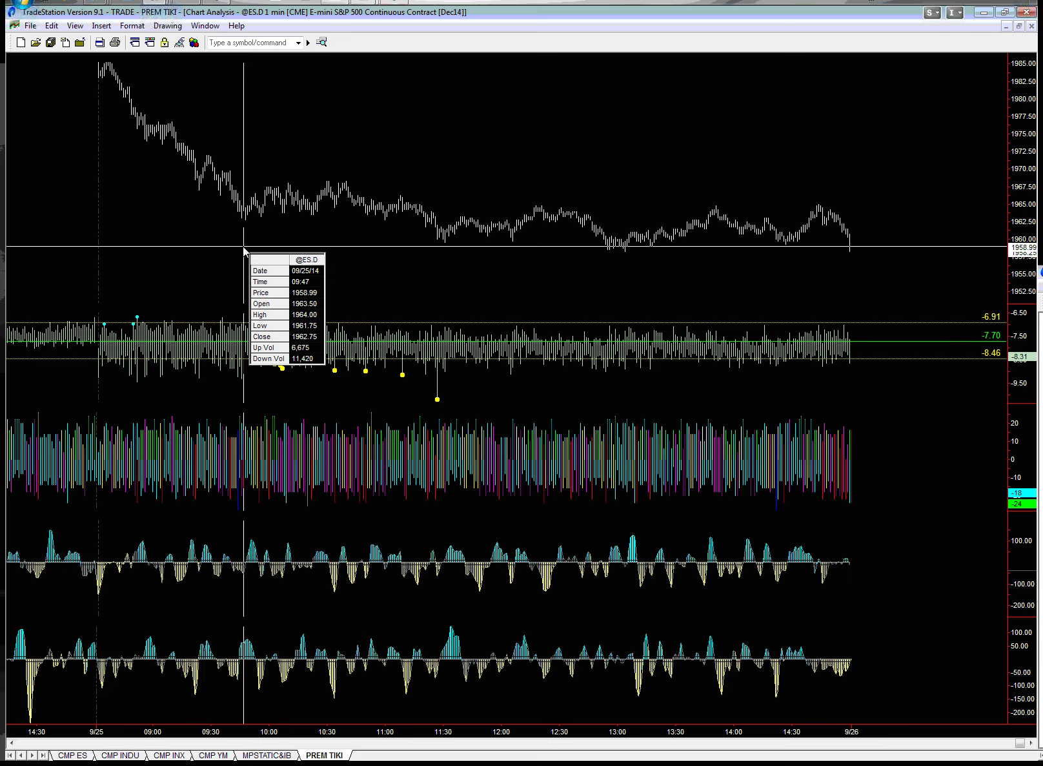
pyautogui.click(243, 247)
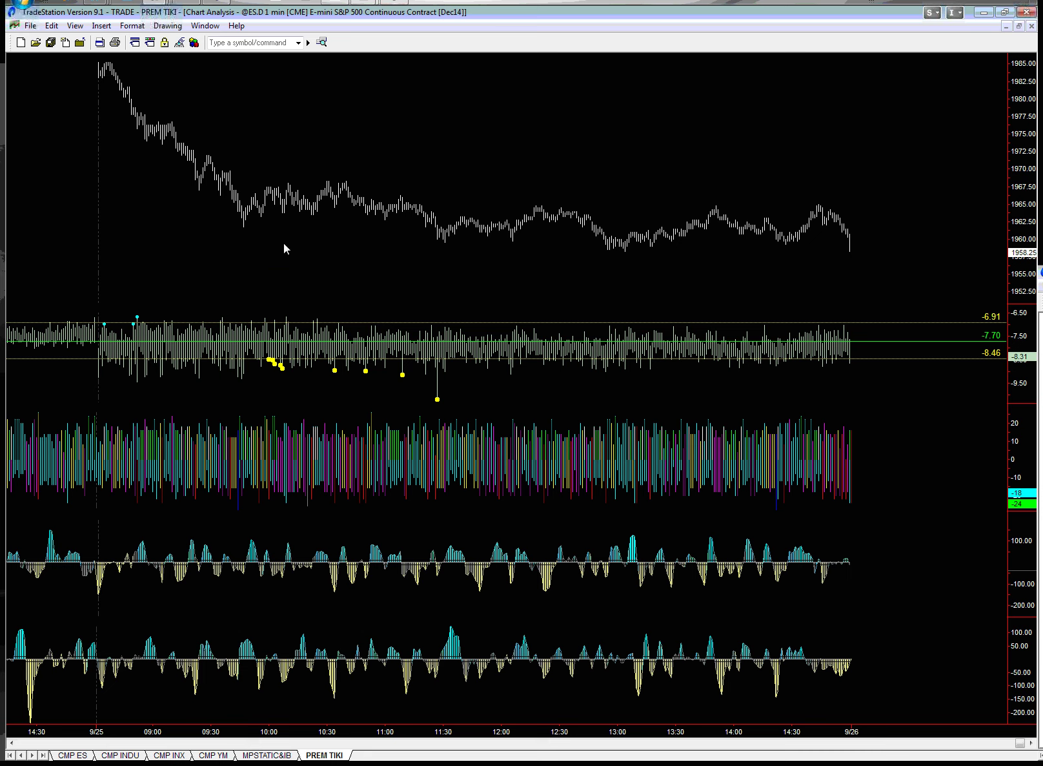
pyautogui.middleClick(242, 247)
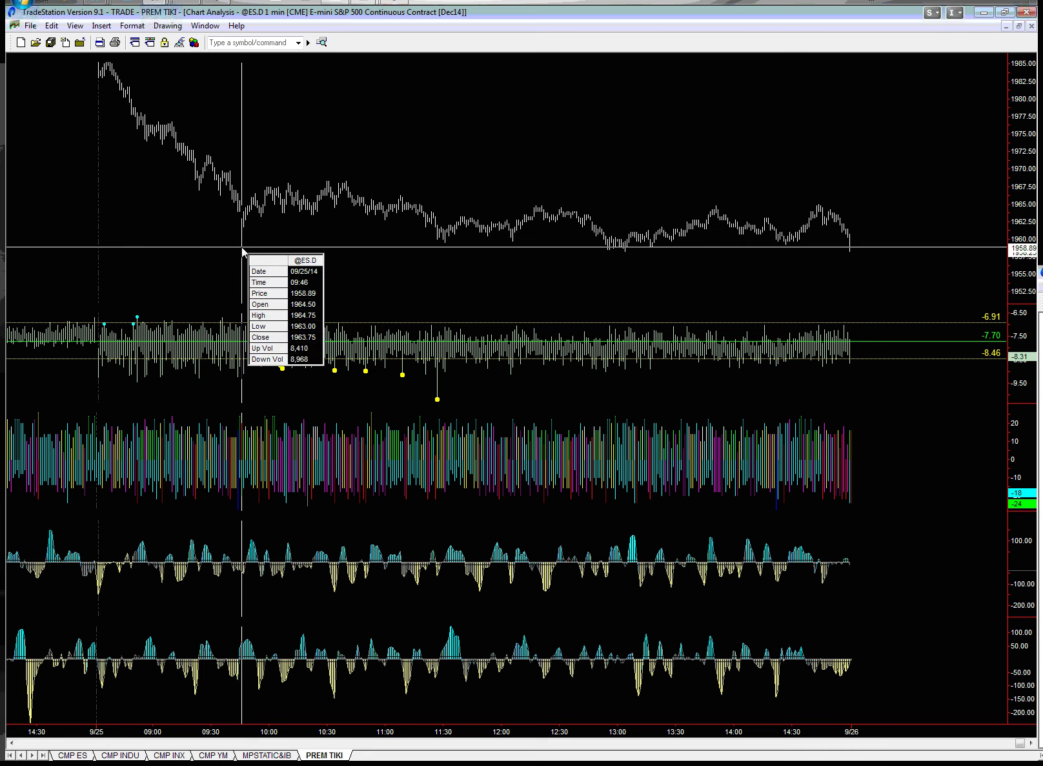
pyautogui.middleClick(239, 256)
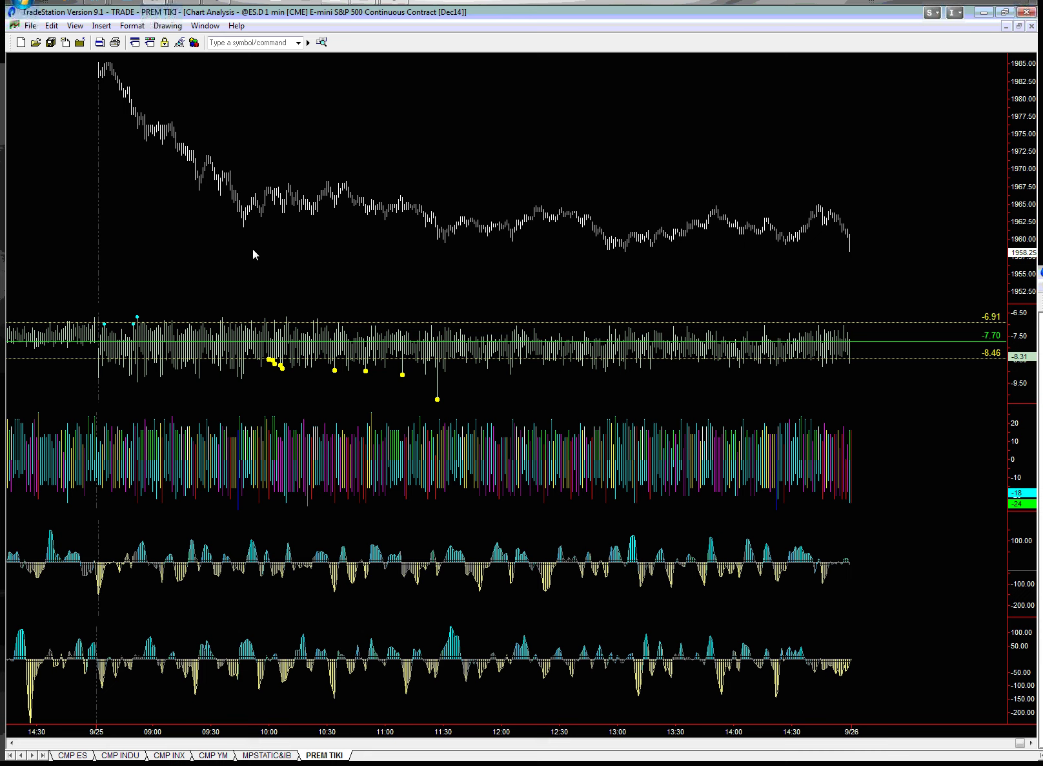
# - Check the 11:27 bar's values, then compress bars to show the prior session
pyautogui.click(437, 286)
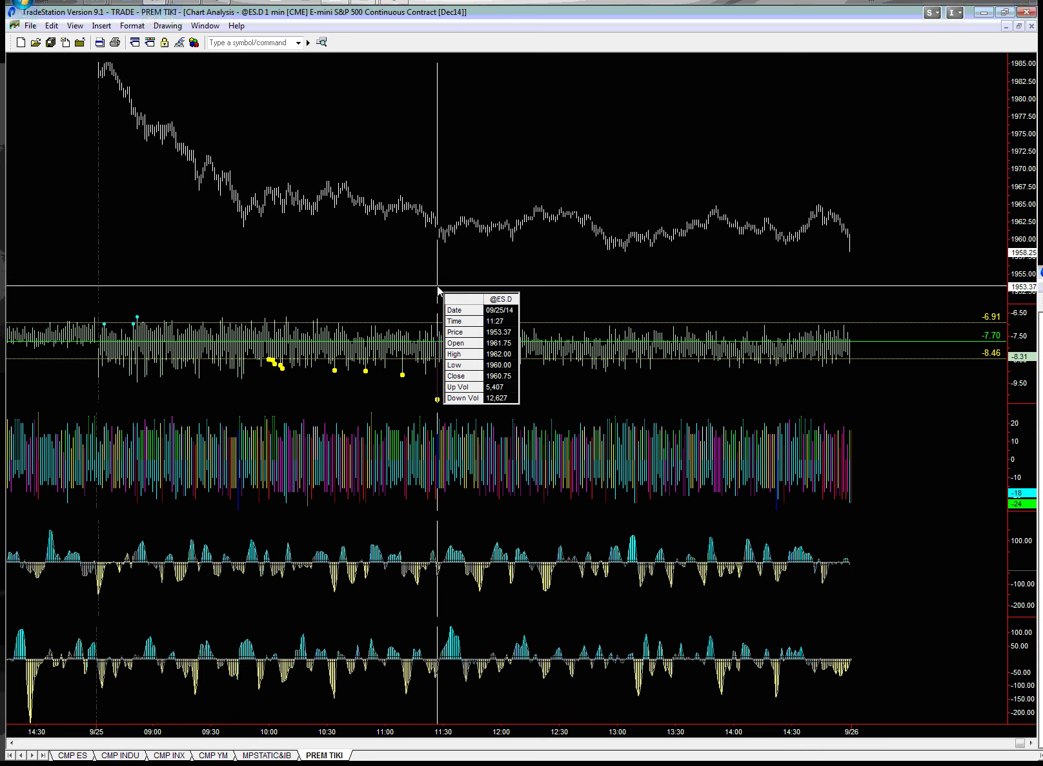
pyautogui.click(437, 286)
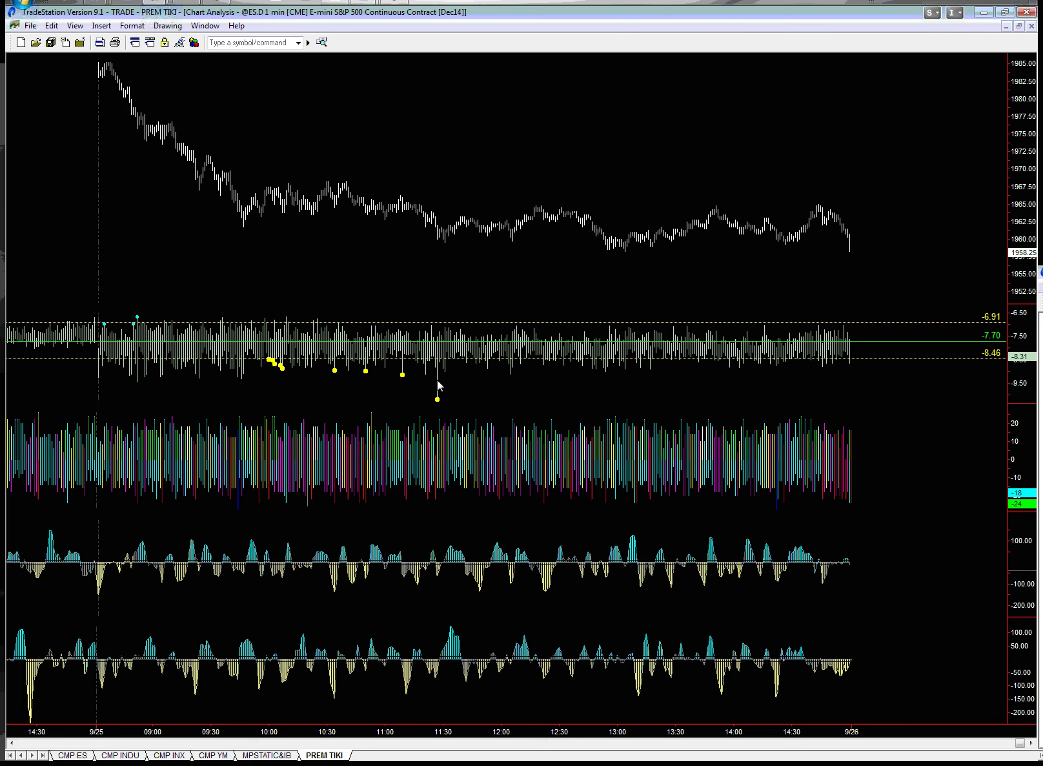
pyautogui.press('Down')
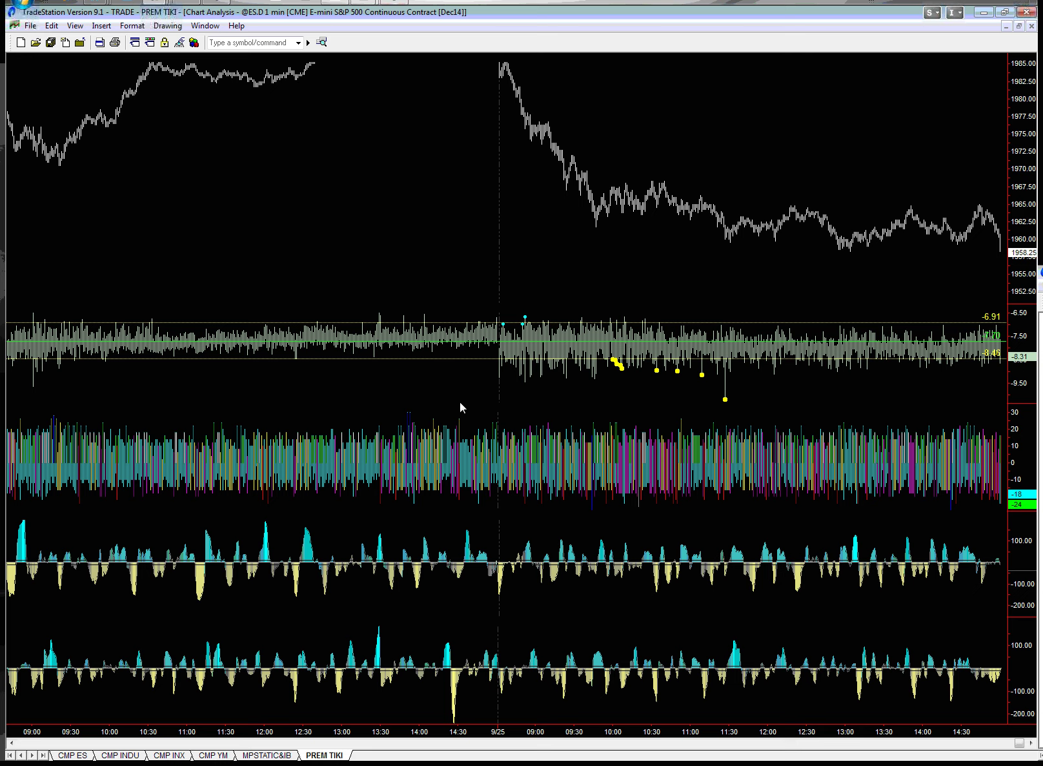
# - Draw a horizontal line on the TIKI pane at its lowest dot, -10.22
pyautogui.click(506, 415)
pyautogui.moveTo(735, 418); pyautogui.dragTo(742, 396)
pyautogui.moveTo(742, 391); pyautogui.dragTo(746, 401)
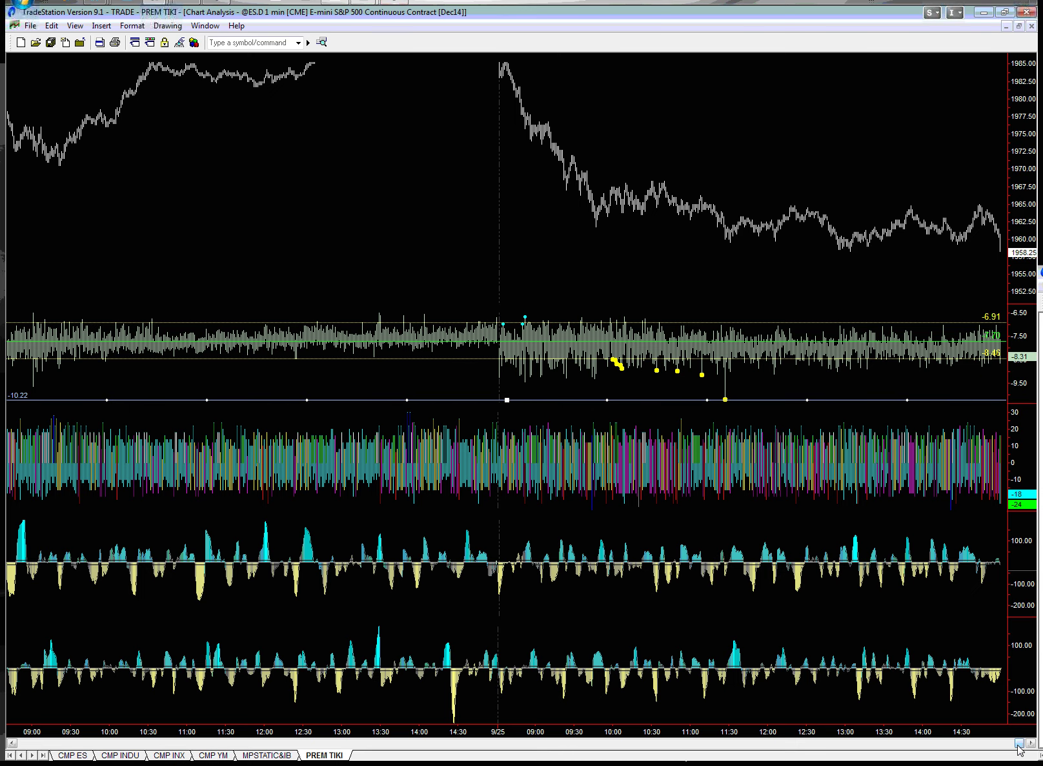
pyautogui.moveTo(1019, 743)
pyautogui.mouseDown()
pyautogui.moveTo(228, 743)
pyautogui.moveTo(1019, 743)
pyautogui.mouseUp()
pyautogui.scroll(-5, 550, 112)
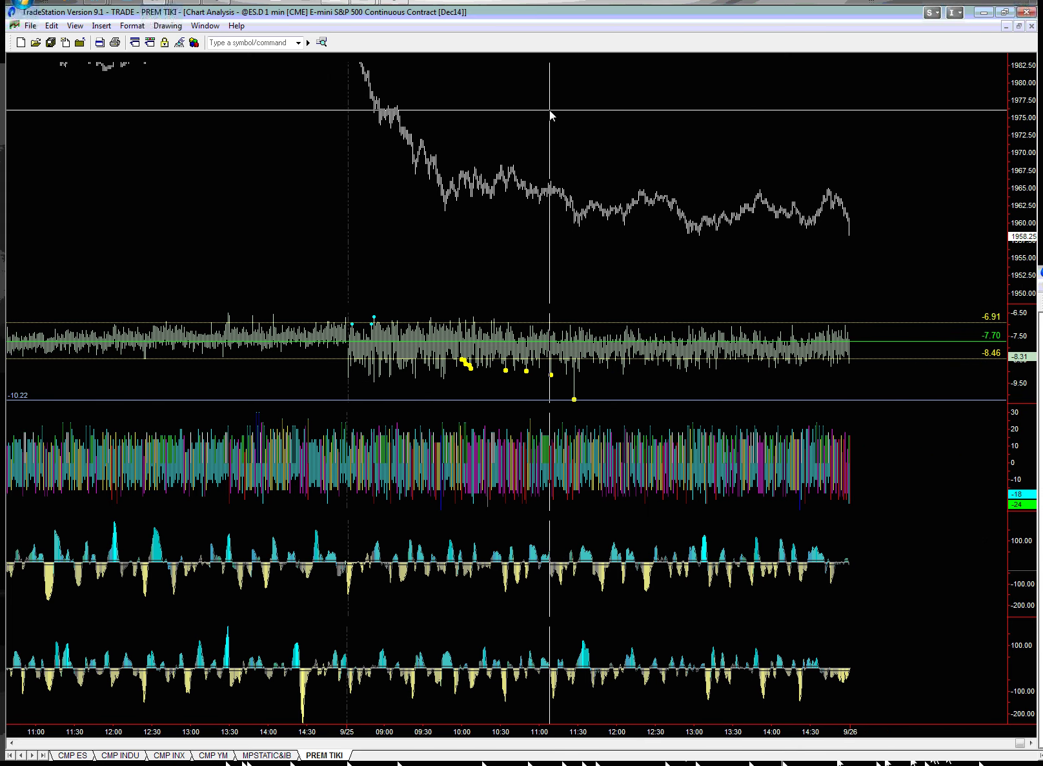
# - Hide the crosshair readout with Ctrl+R
pyautogui.hotkey('ctrl', 'r')
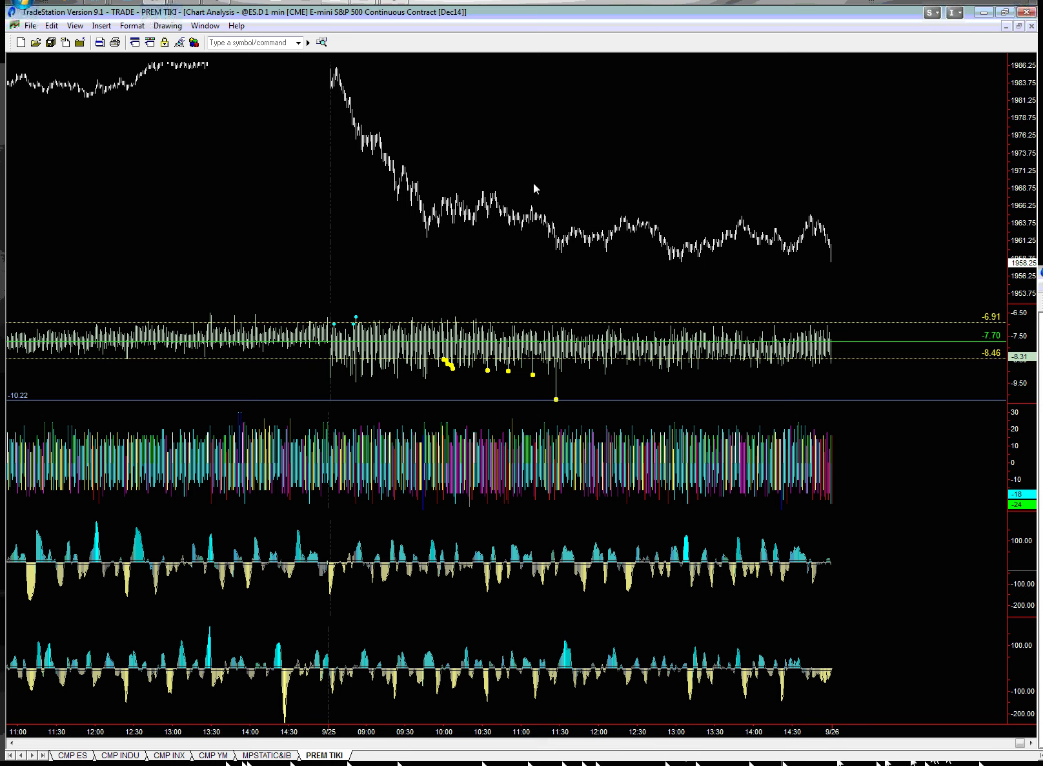
# - Place a horizontal line at 1964.88 on the E-mini price pane
pyautogui.click(554, 215)
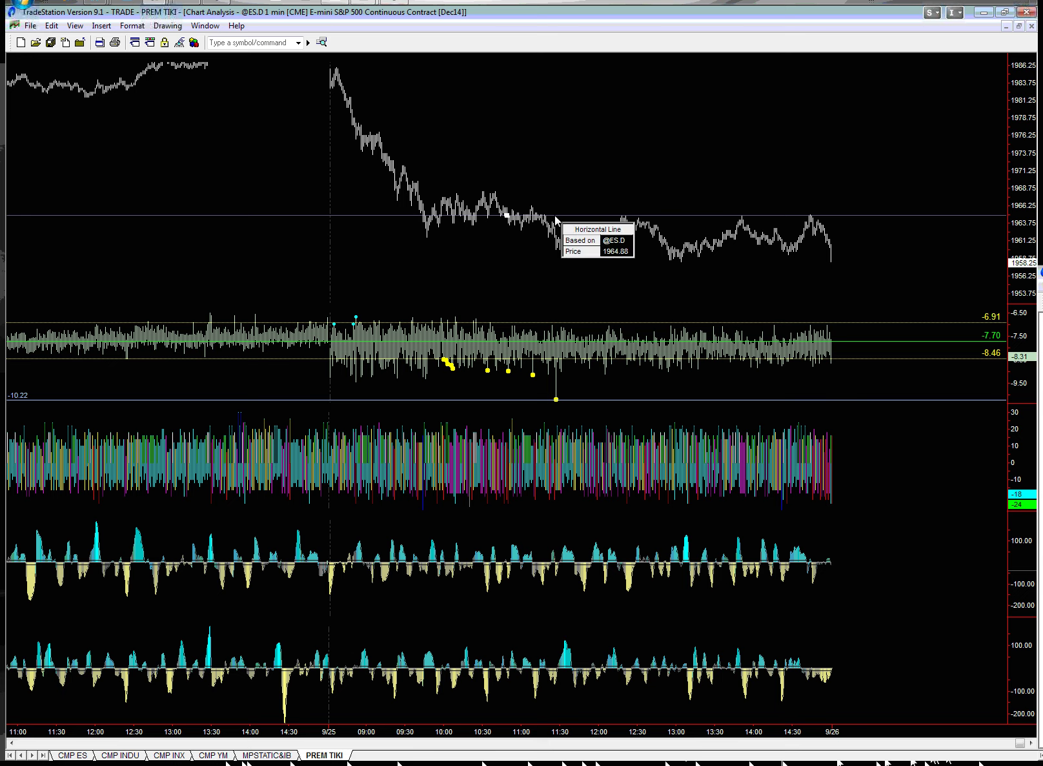
pyautogui.click(554, 218)
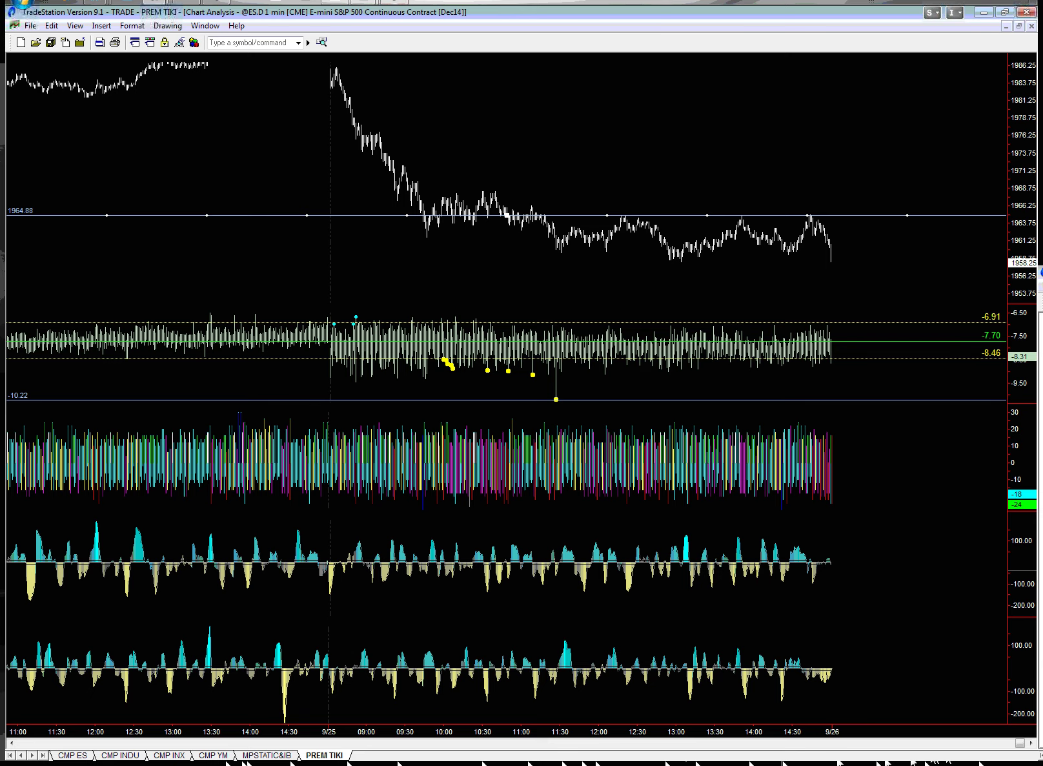
pyautogui.hotkey('ctrl', 'Tab')
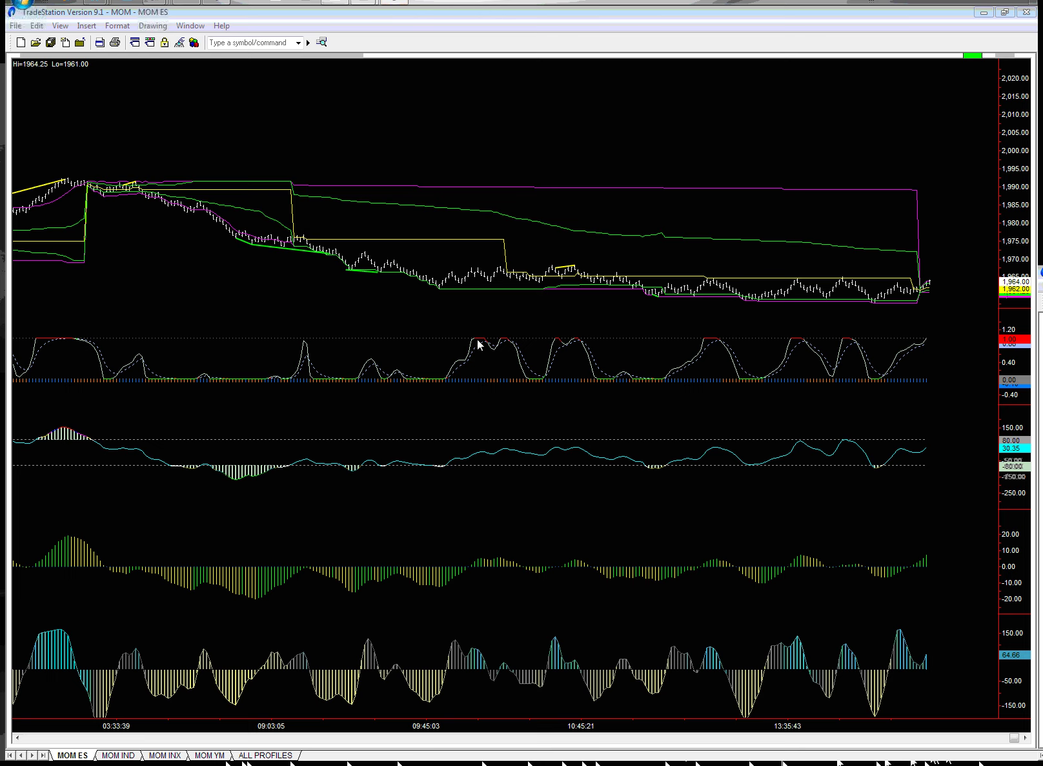
pyautogui.moveTo(473, 335); pyautogui.dragTo(473, 333)
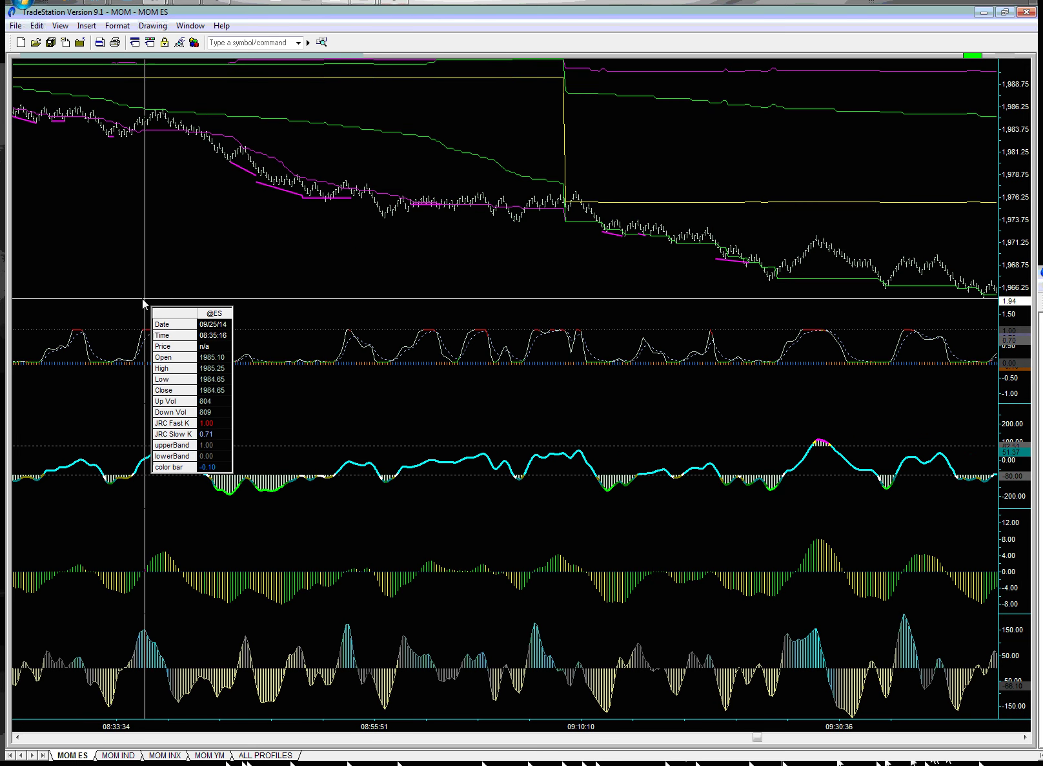
pyautogui.hotkey('ctrl', 'r')
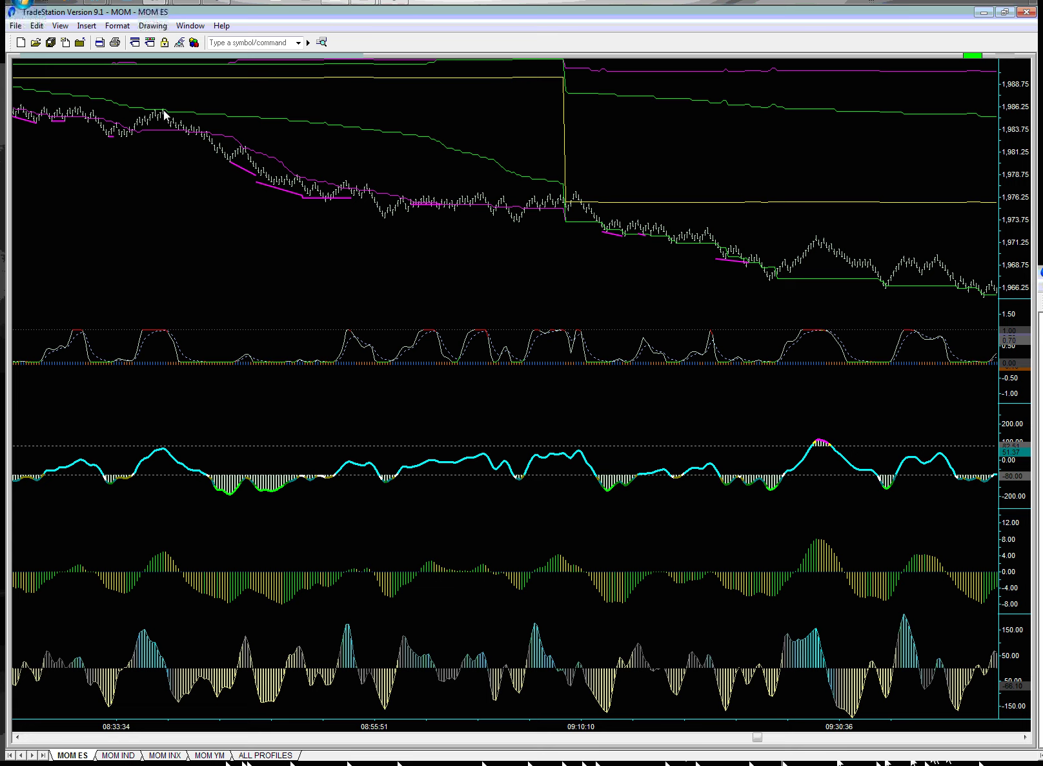
pyautogui.click(164, 158)
pyautogui.click(349, 287)
pyautogui.click(766, 290)
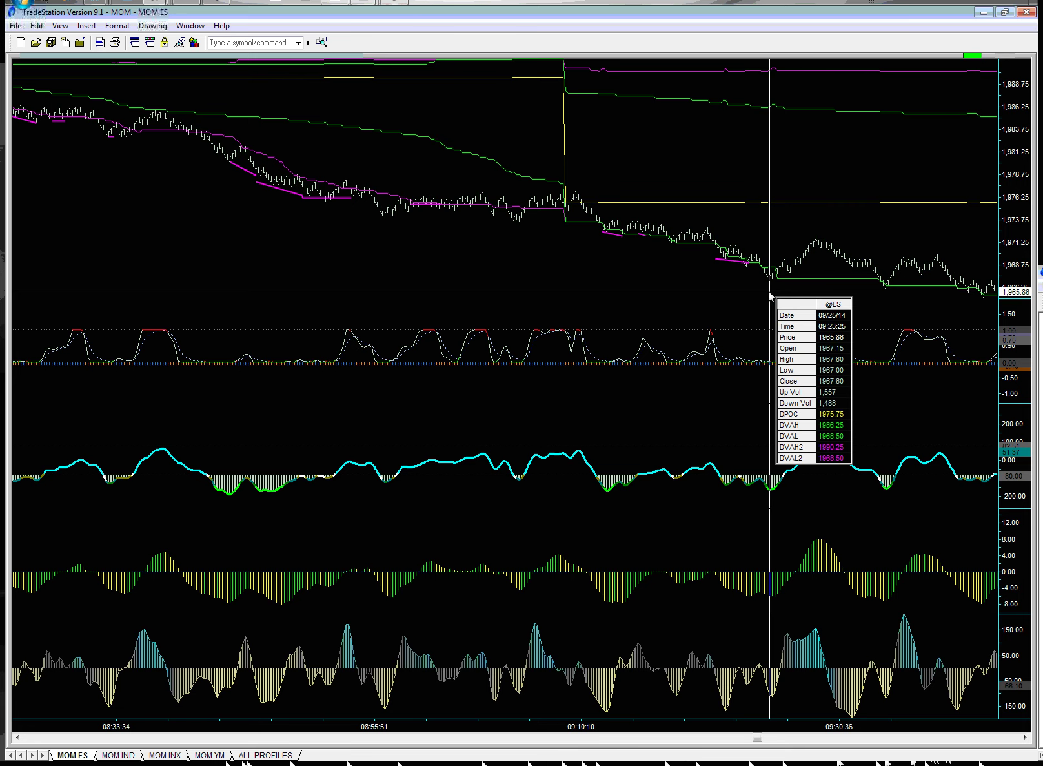
pyautogui.click(769, 292)
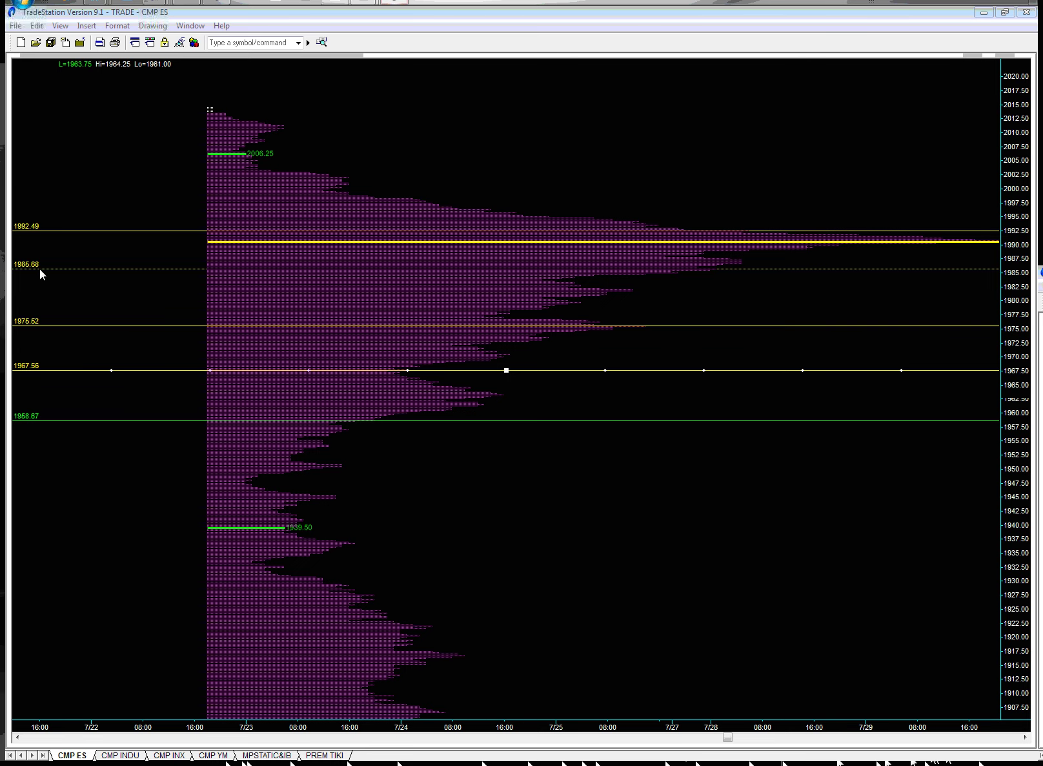
# - Select the 1985.68 line and adjust it through several moves until it reads 1985.33
pyautogui.click(40, 270)
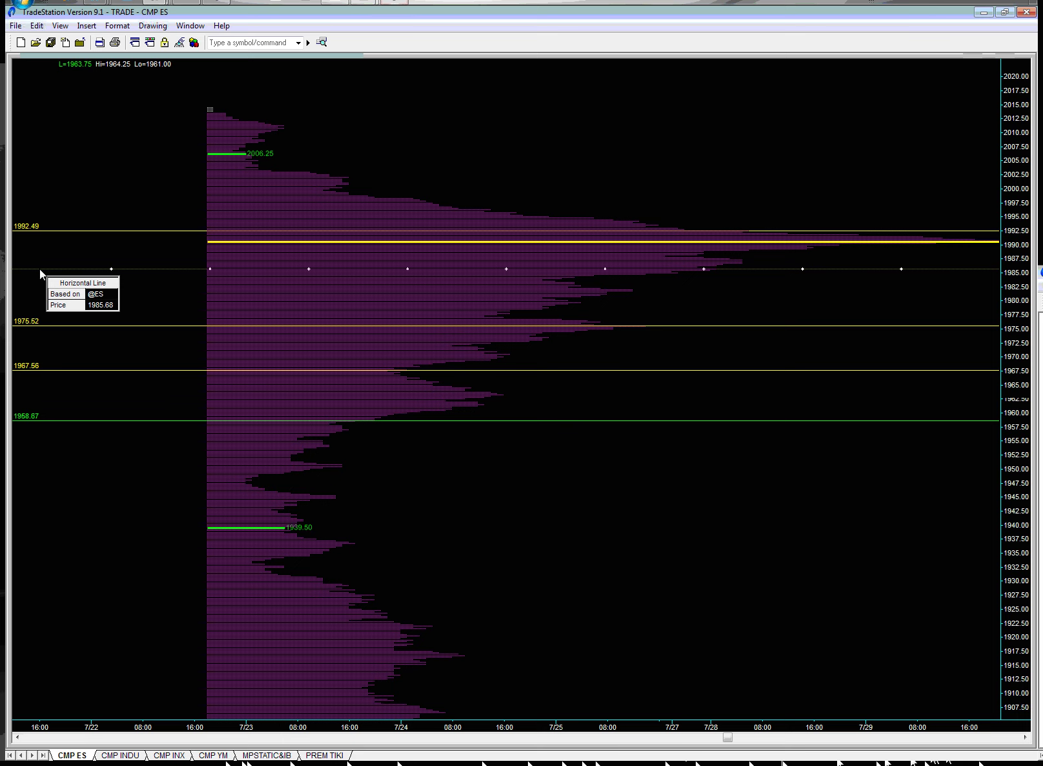
pyautogui.moveTo(39, 269); pyautogui.dragTo(40, 268)
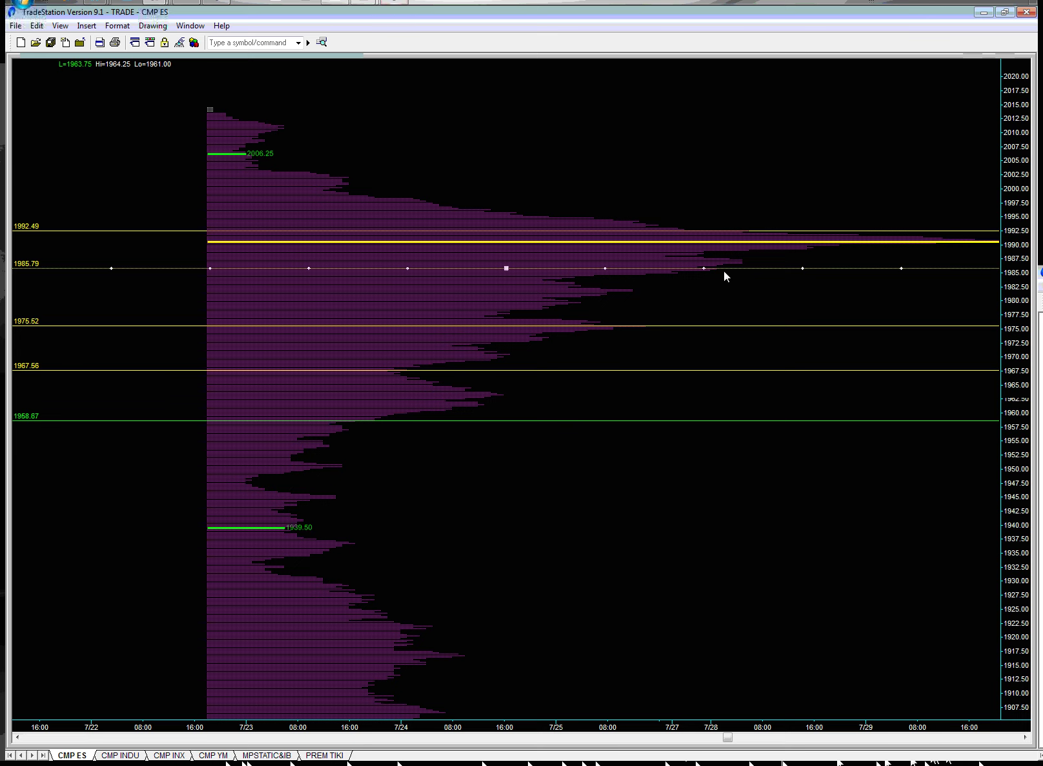
pyautogui.moveTo(723, 268); pyautogui.dragTo(727, 280)
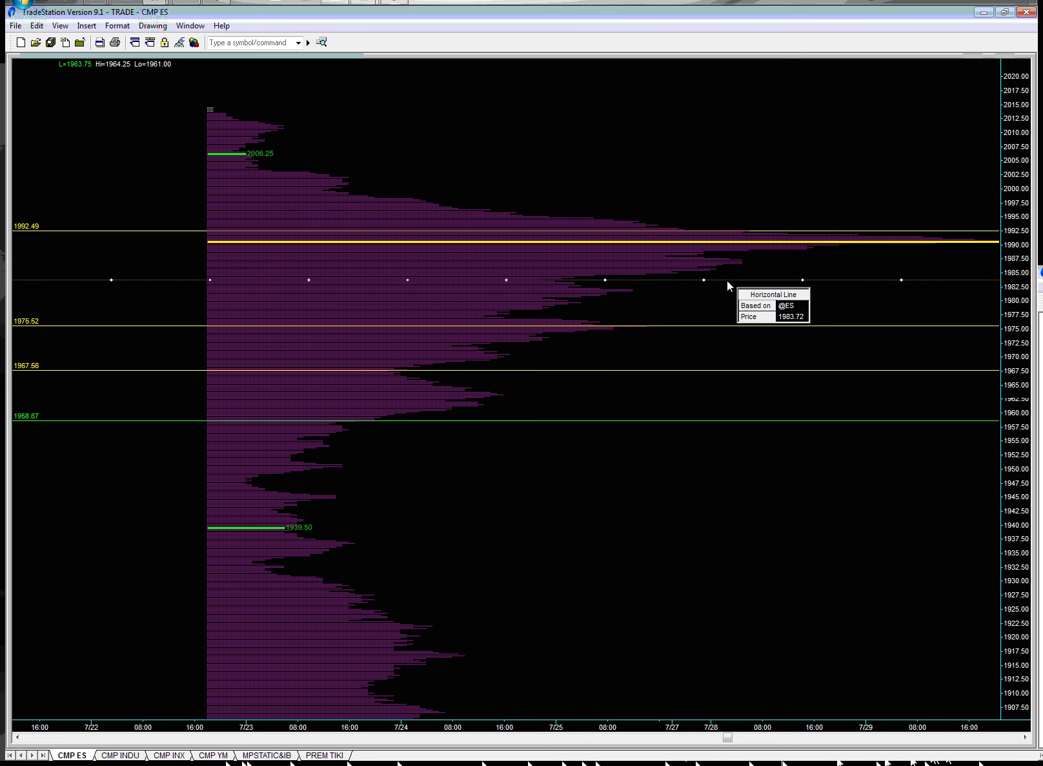
pyautogui.moveTo(726, 280); pyautogui.dragTo(727, 279)
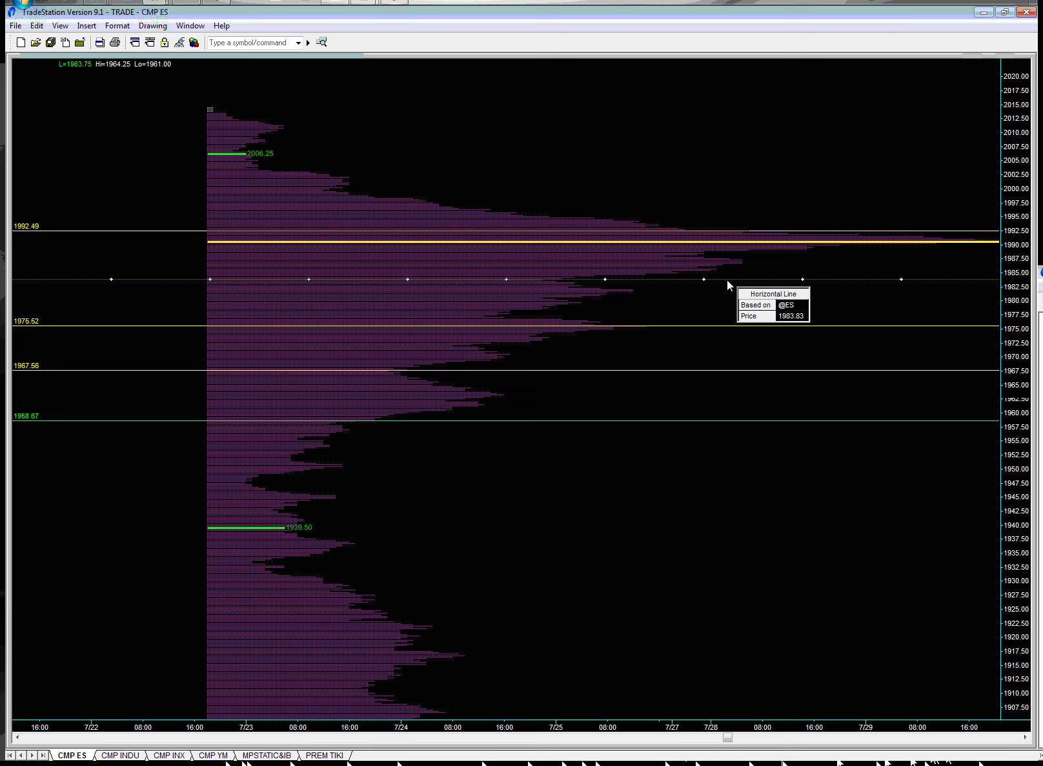
pyautogui.moveTo(727, 280); pyautogui.dragTo(721, 315)
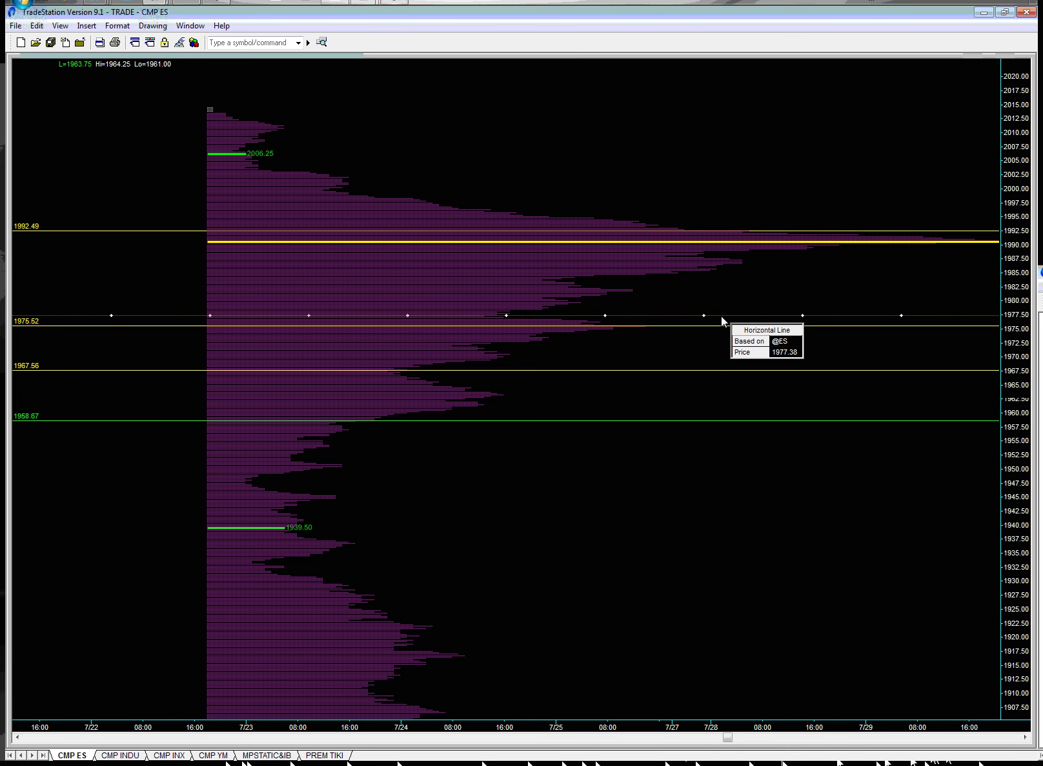
pyautogui.moveTo(721, 315); pyautogui.dragTo(715, 320)
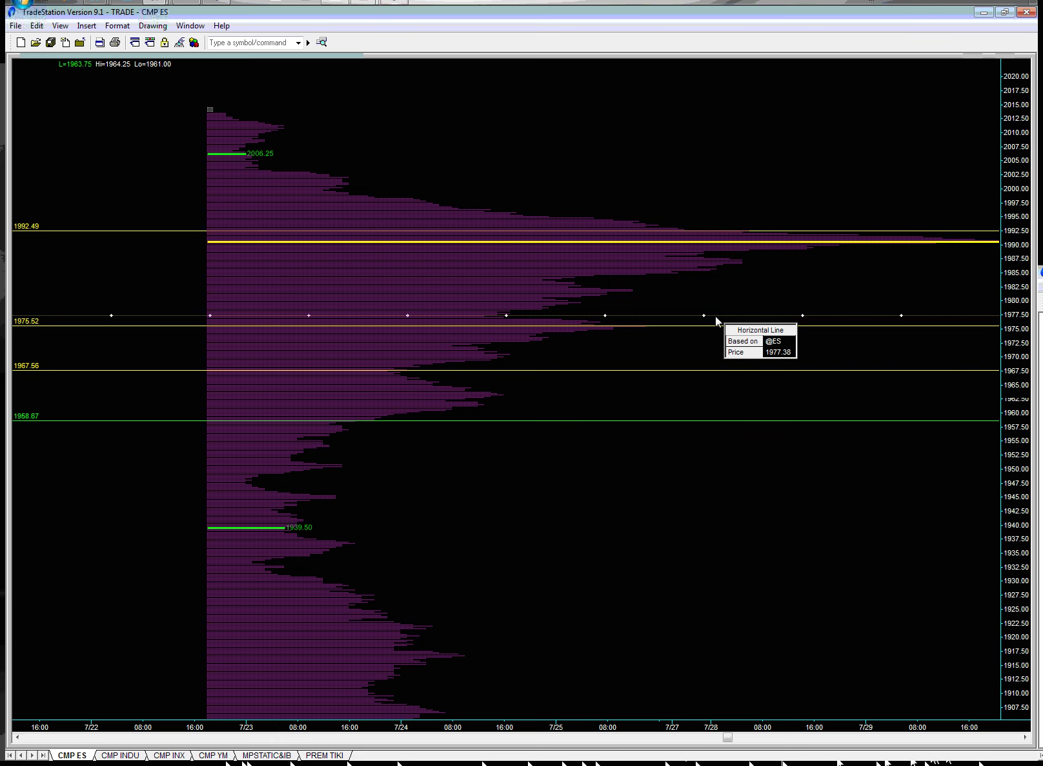
pyautogui.moveTo(715, 320); pyautogui.dragTo(726, 280)
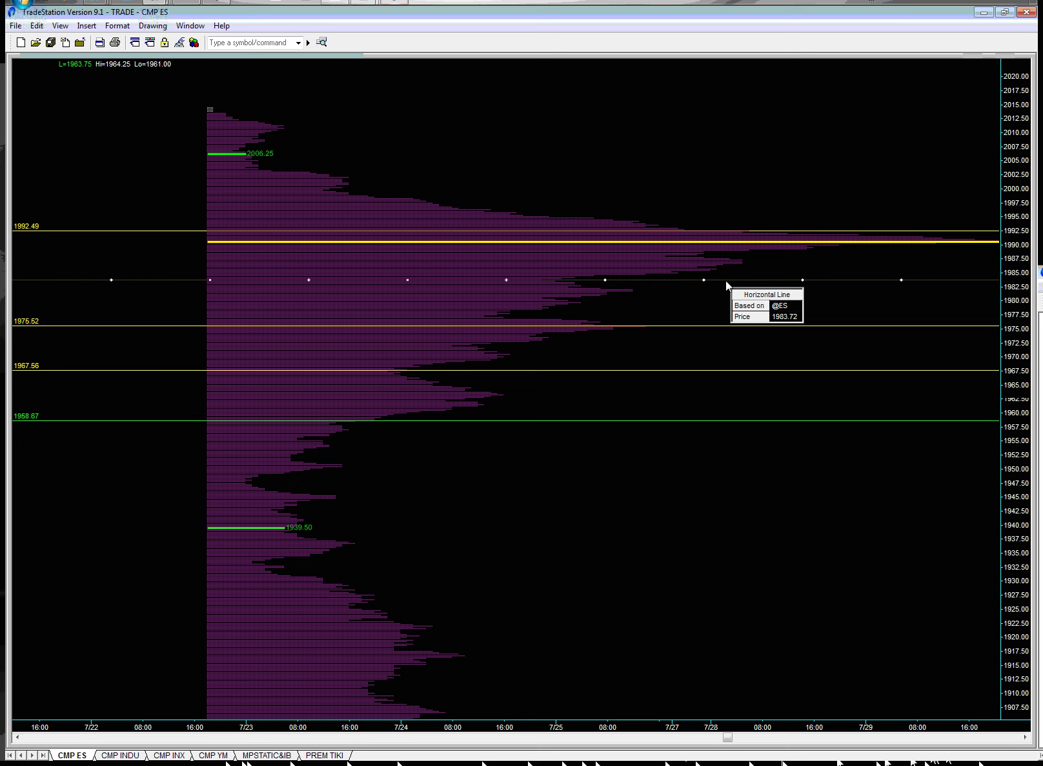
pyautogui.moveTo(725, 281); pyautogui.dragTo(726, 271)
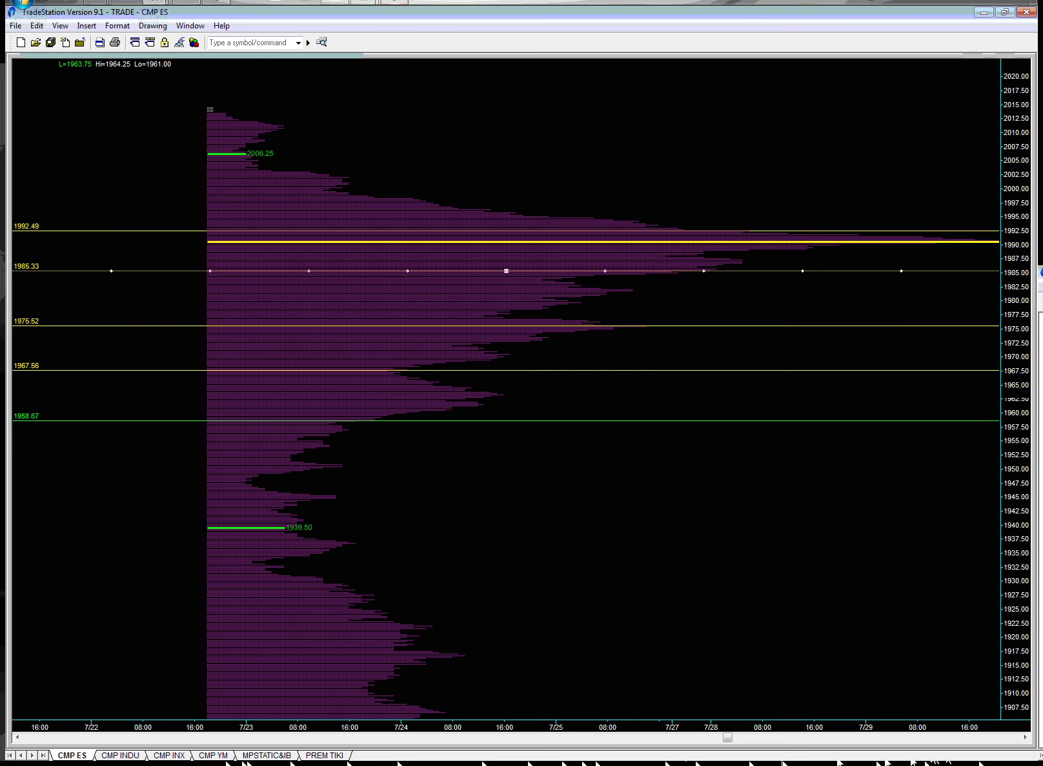
# - In PREM TIKI, read the 09:28 bar's price and volume, then return to CMP ES
pyautogui.click(324, 755)
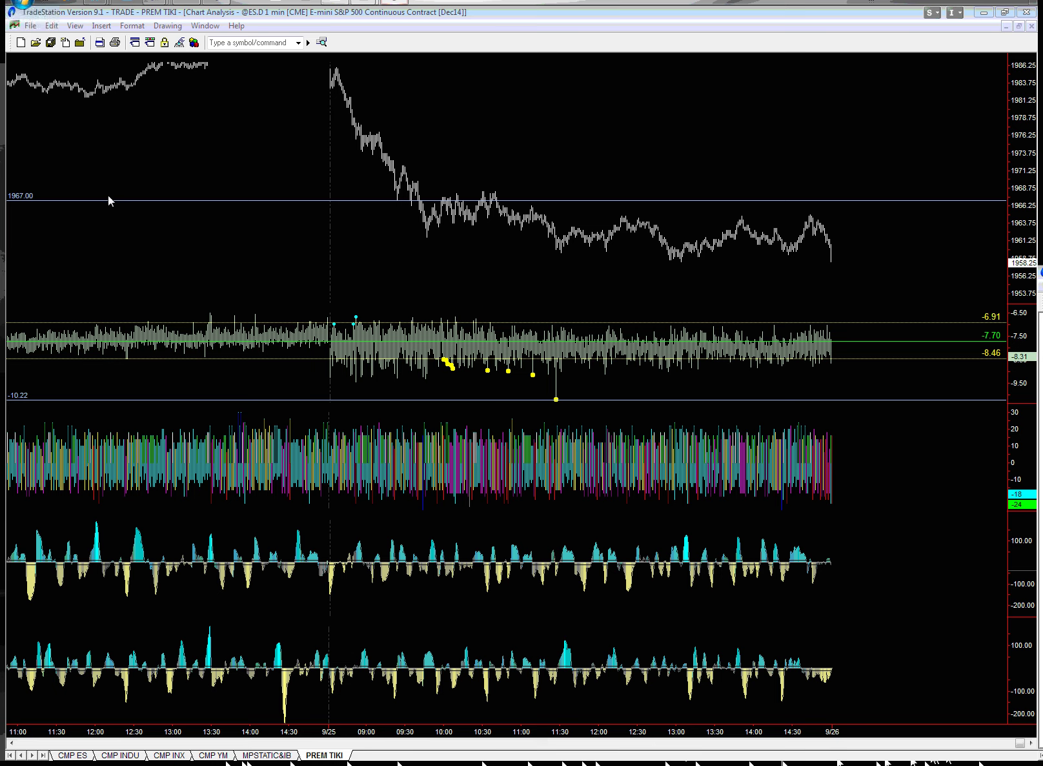
pyautogui.click(400, 233)
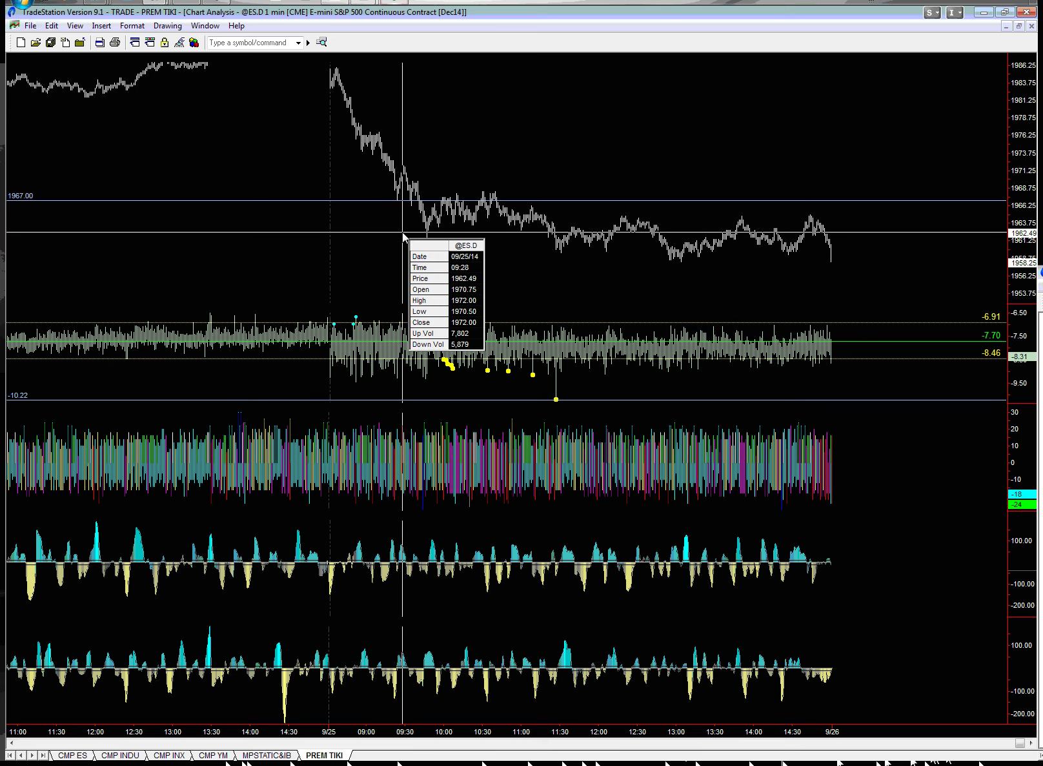
pyautogui.click(402, 236)
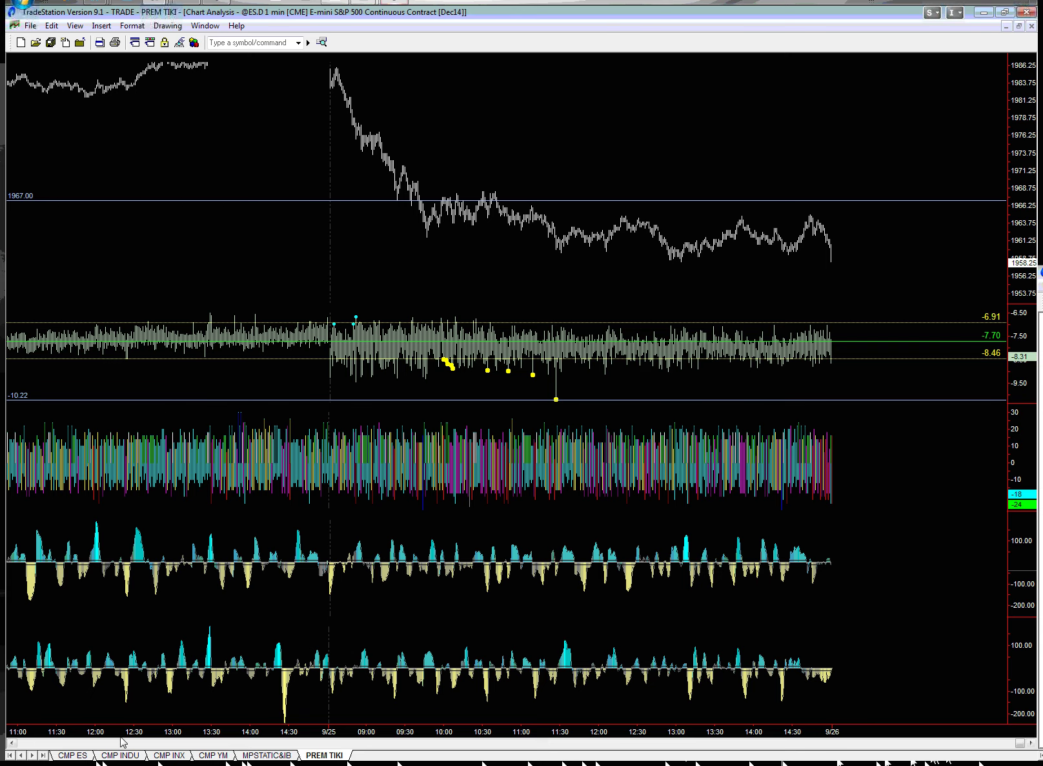
pyautogui.click(83, 756)
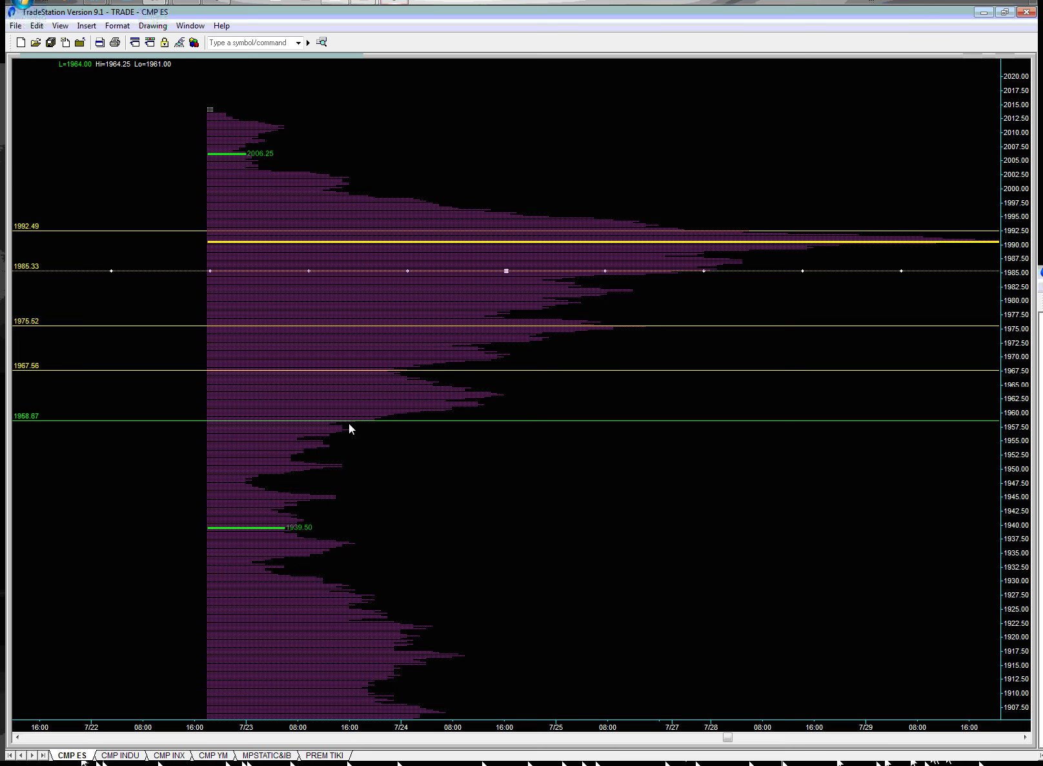
# - Lower the green ES line from 1958.67 to 1958.55, glancing at PREM TIKI before returning
pyautogui.click(398, 421)
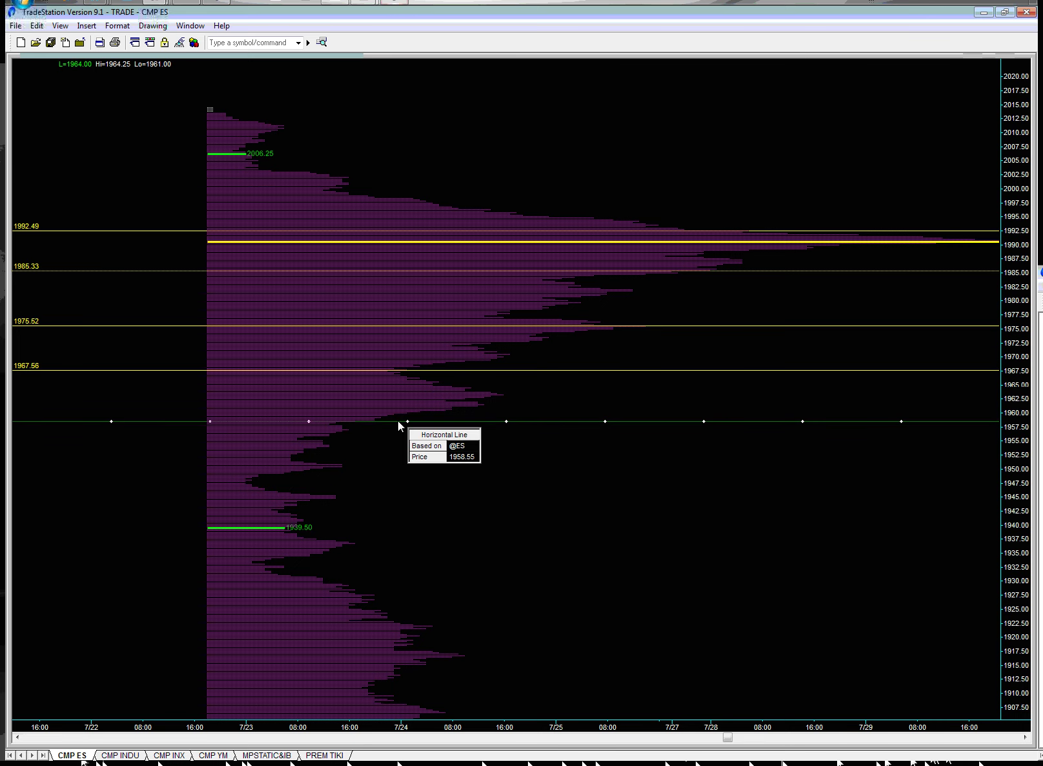
pyautogui.moveTo(398, 424); pyautogui.dragTo(399, 425)
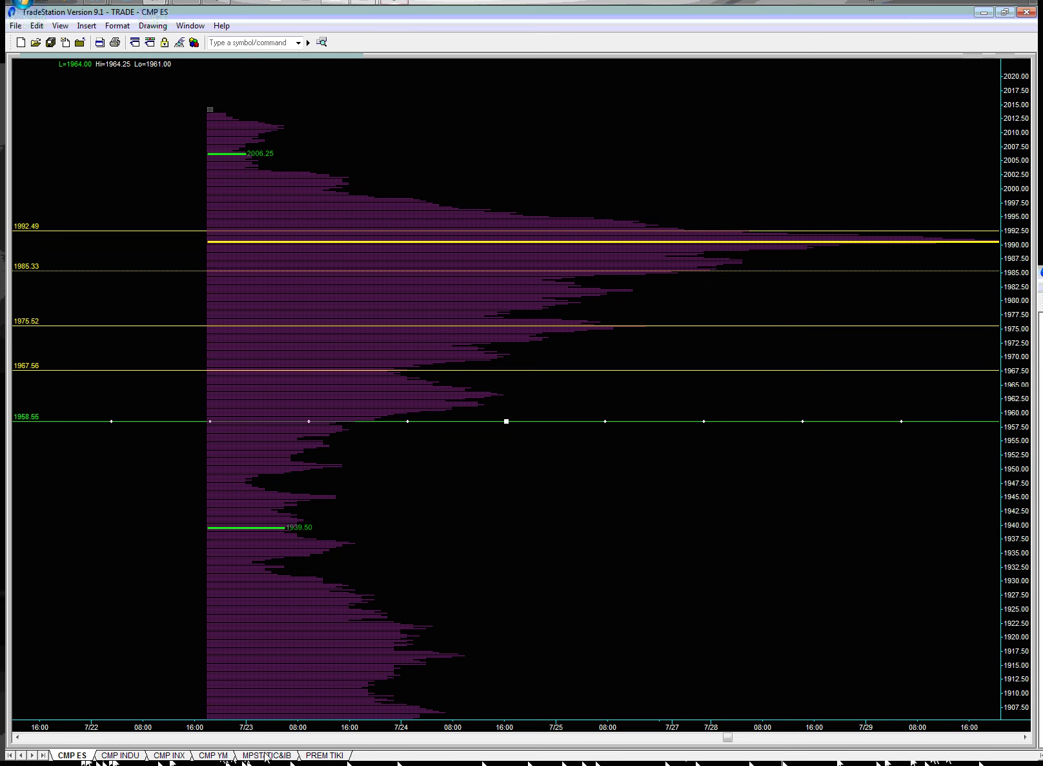
pyautogui.click(322, 756)
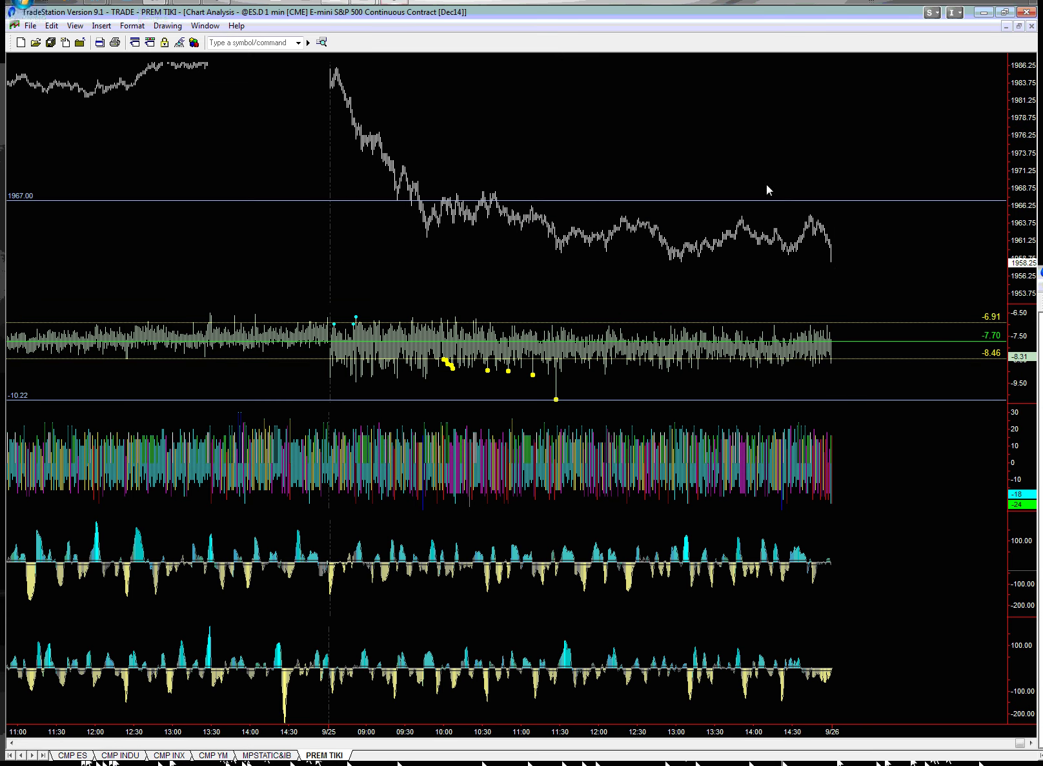
pyautogui.click(832, 267)
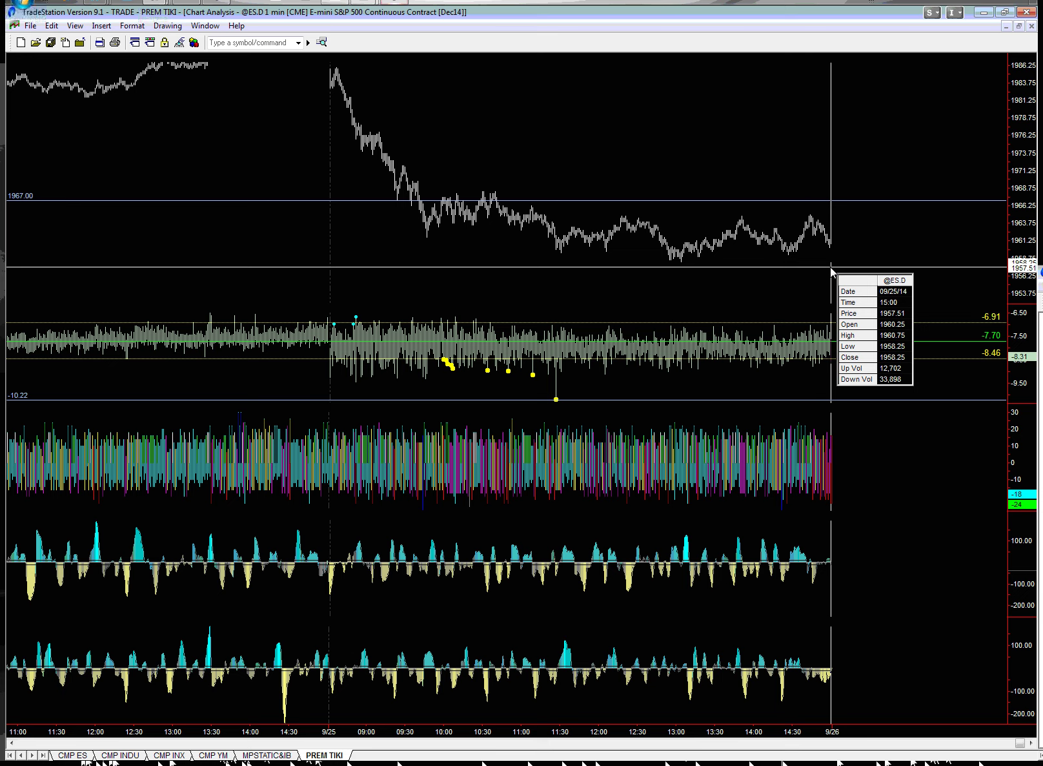
pyautogui.click(73, 755)
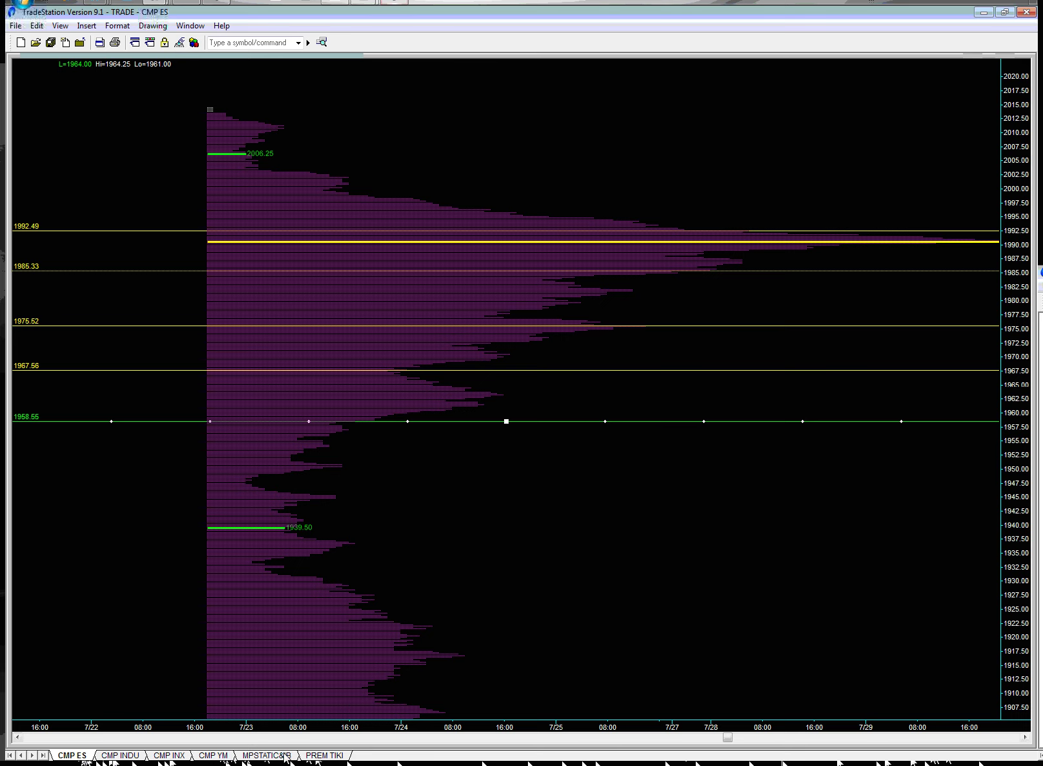
pyautogui.click(284, 754)
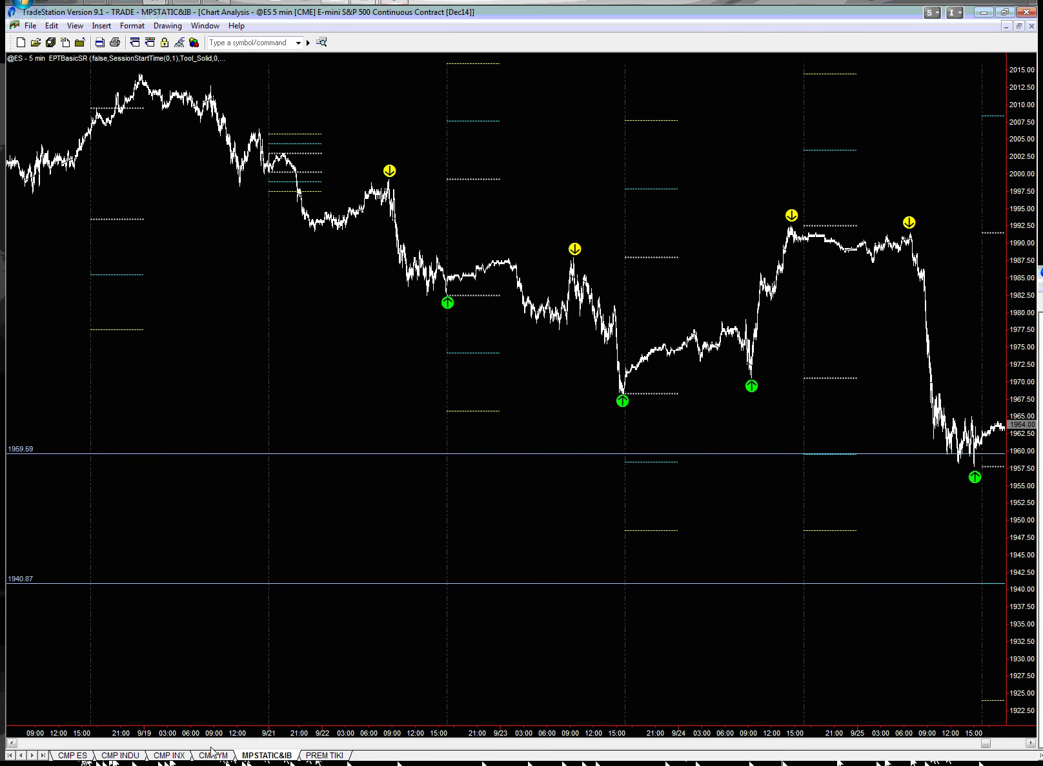
pyautogui.click(74, 755)
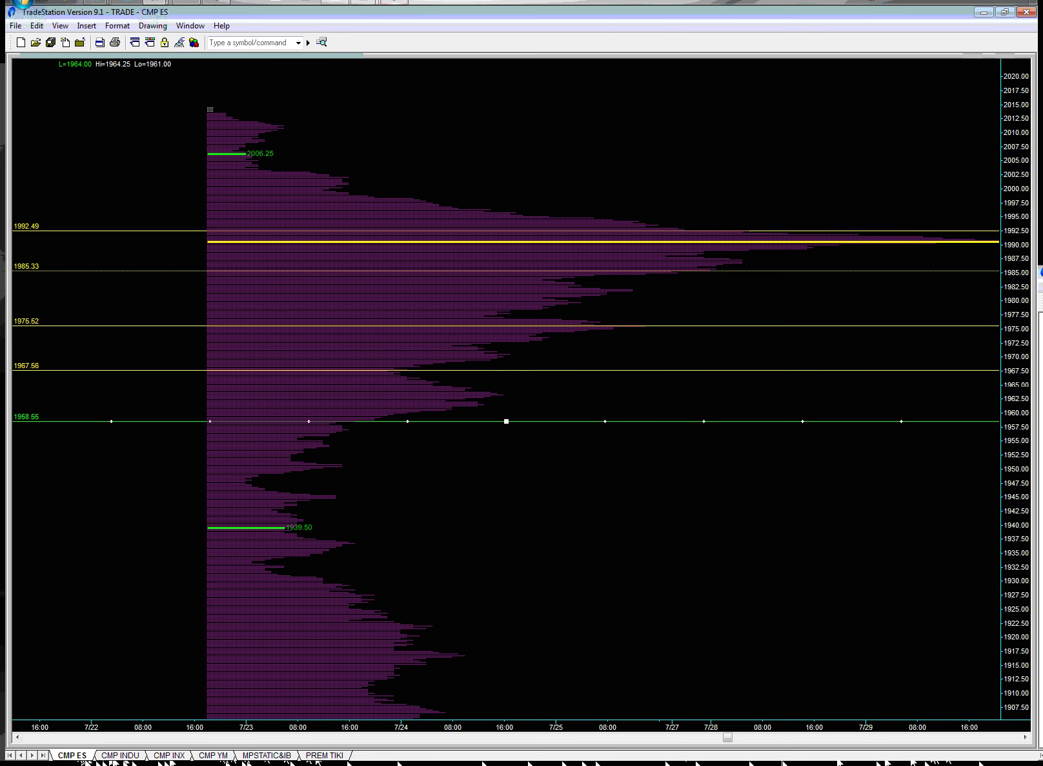
# - Switch to the CMP INDU workspace showing the Dow volume profile
pyautogui.click(121, 755)
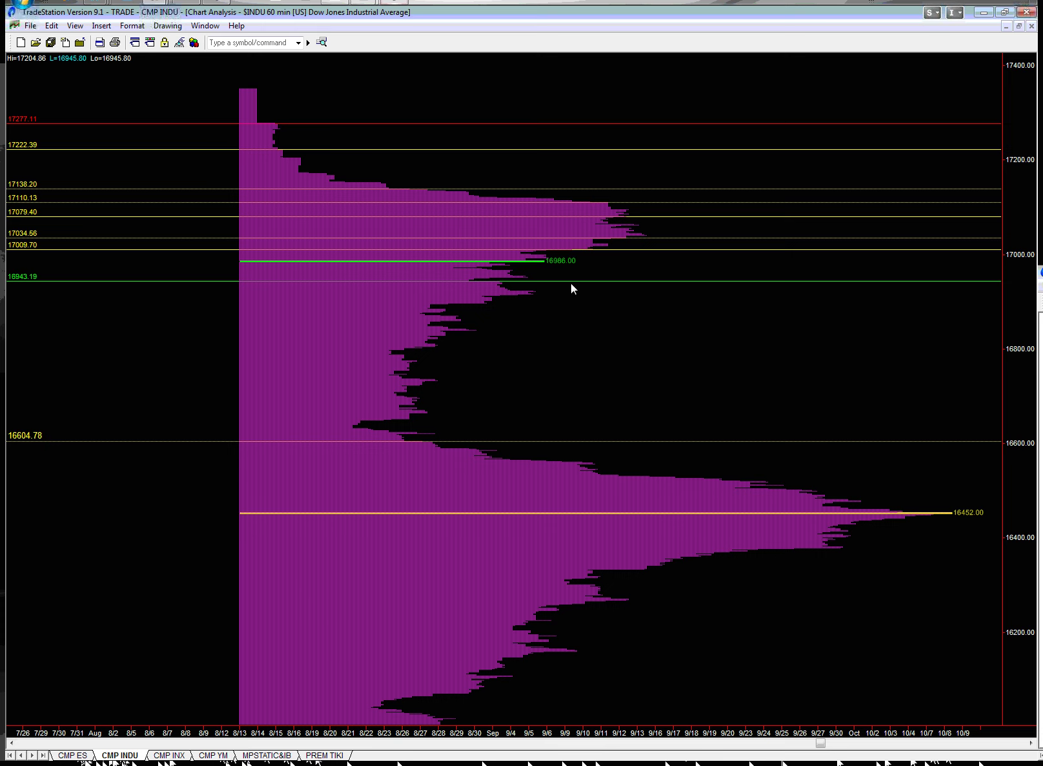
# - Move the green Dow profile line from 16943.19 to 16947.29, just below 16986
pyautogui.moveTo(571, 282); pyautogui.dragTo(582, 423)
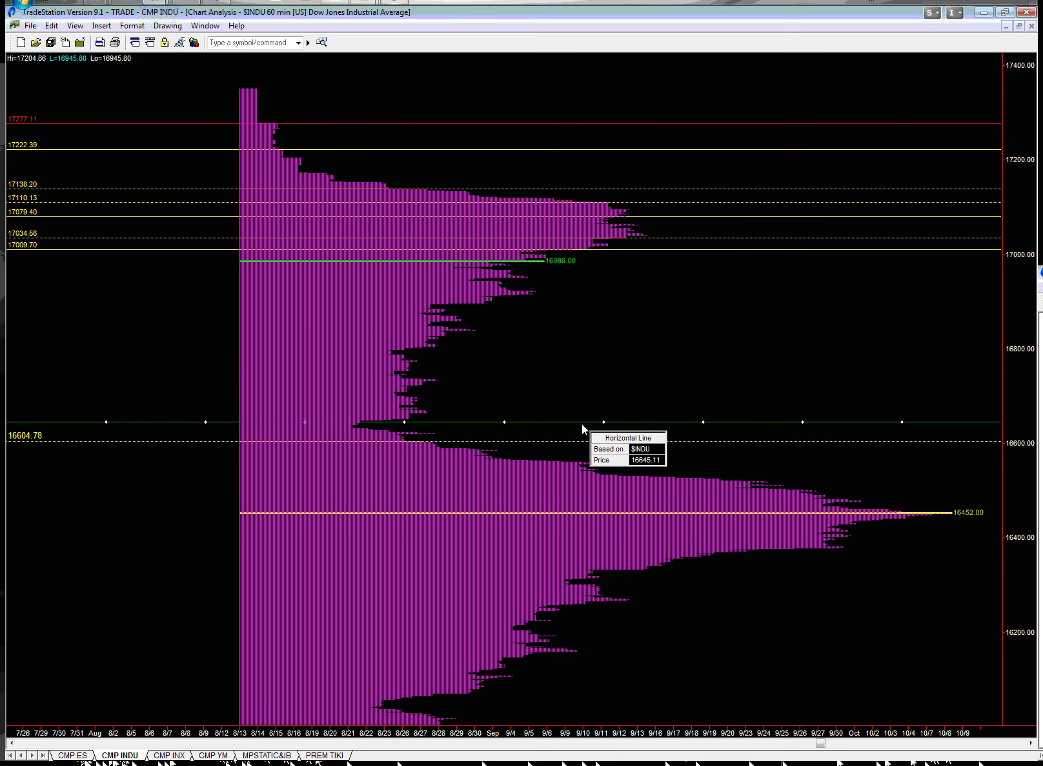
pyautogui.moveTo(581, 423)
pyautogui.mouseDown()
pyautogui.moveTo(588, 392)
pyautogui.moveTo(589, 507)
pyautogui.moveTo(637, 281)
pyautogui.mouseUp()
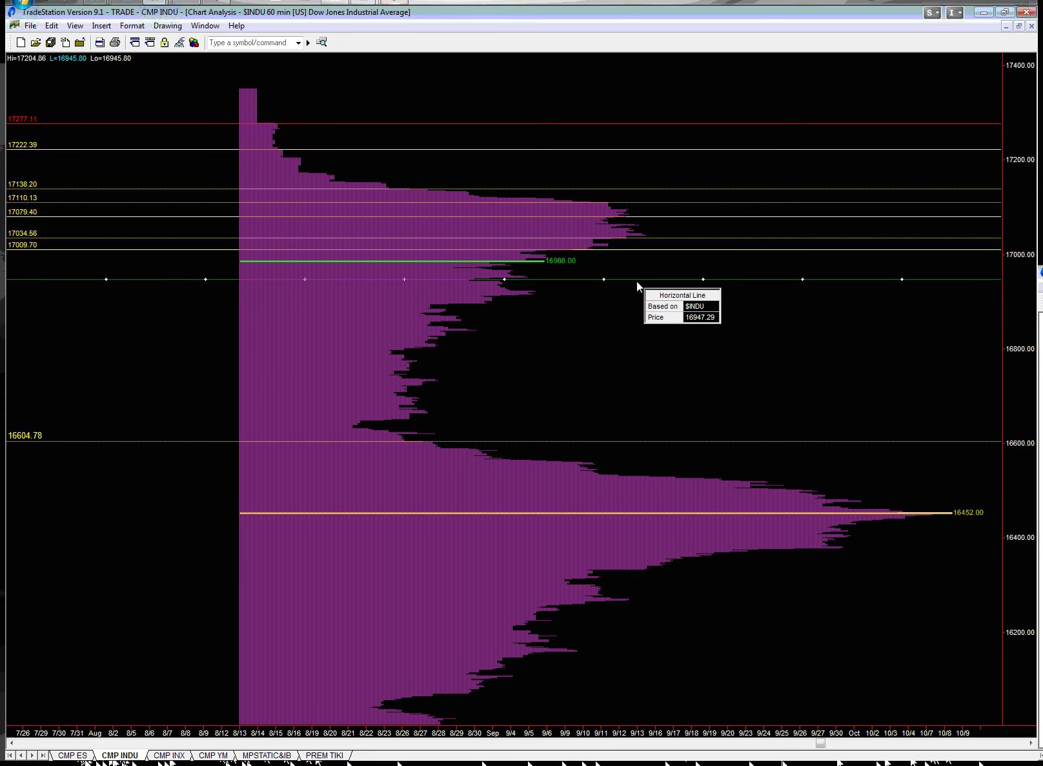
pyautogui.moveTo(636, 281); pyautogui.dragTo(639, 281)
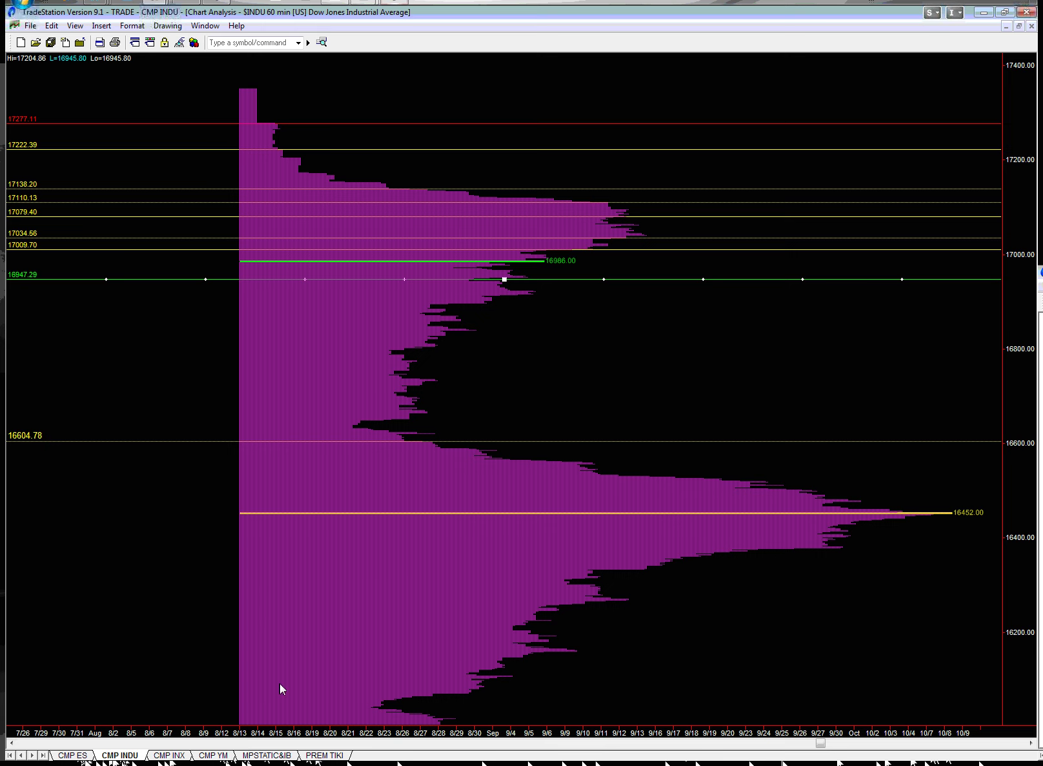
# - Switch to the PREM TIKI one-minute E-mini chart with premium, TIKI and breadth panes
pyautogui.click(324, 755)
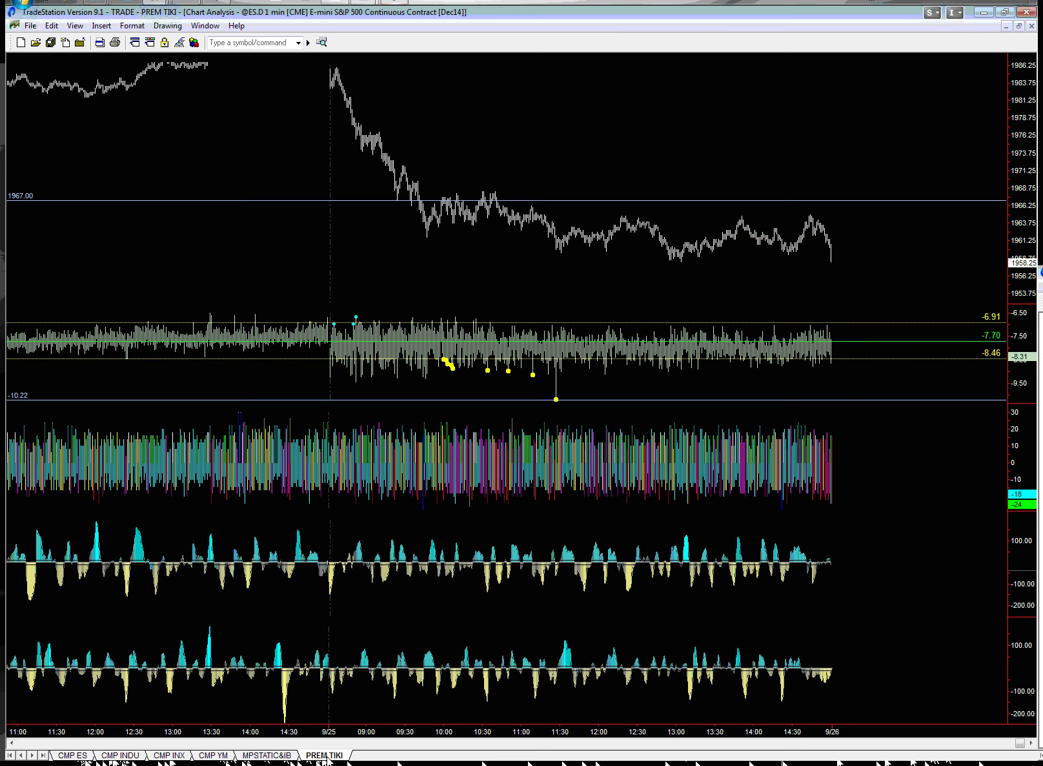